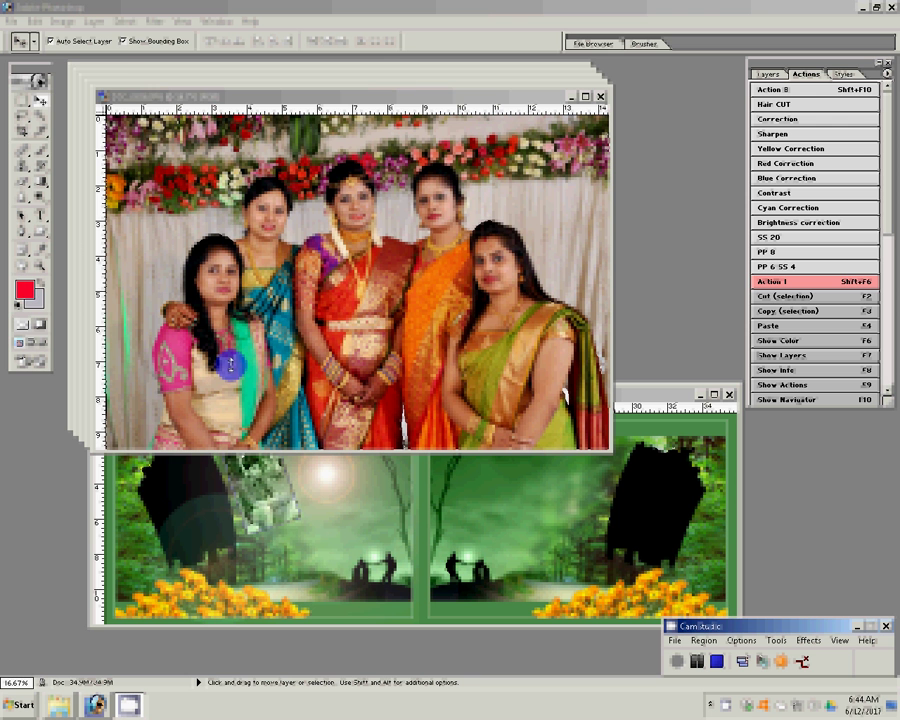
Step: Shrink the five-women photo to width 12 and drag it into the album spread as Layer 8
left_click(63, 21)
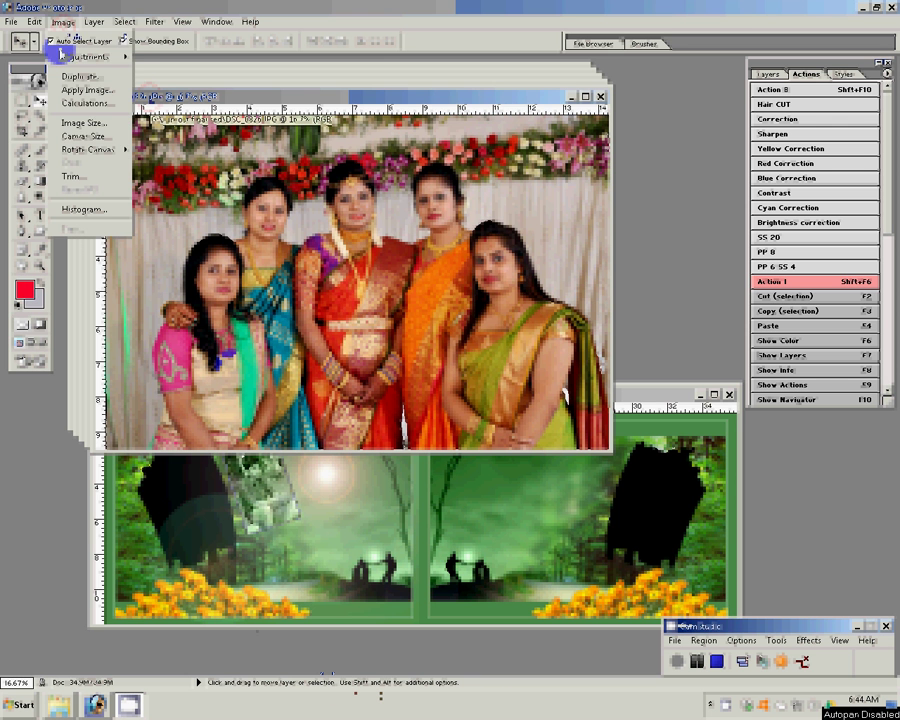
left_click(86, 122)
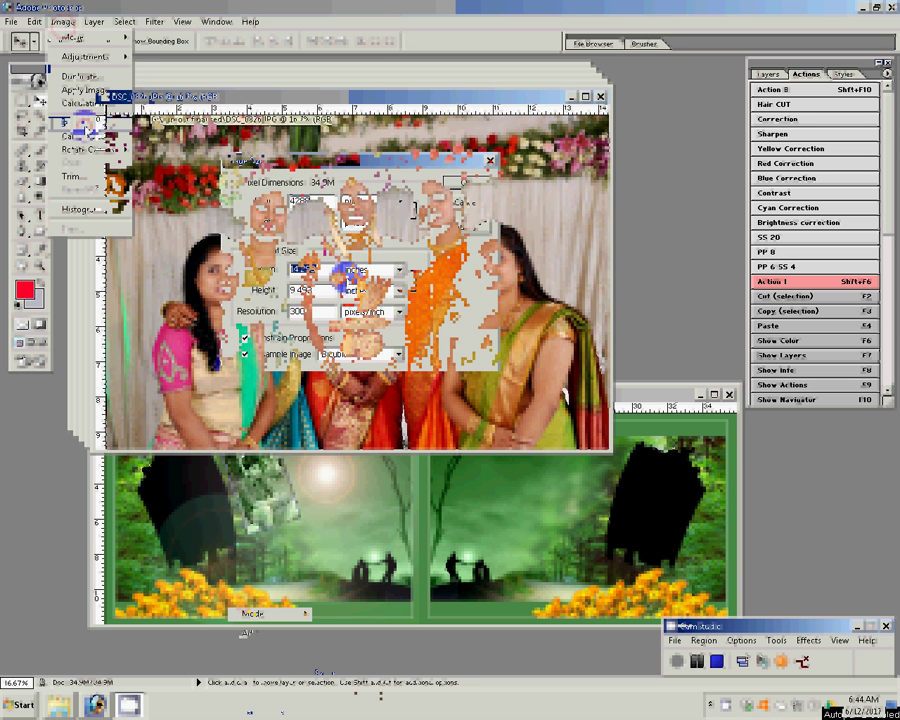
type("12")
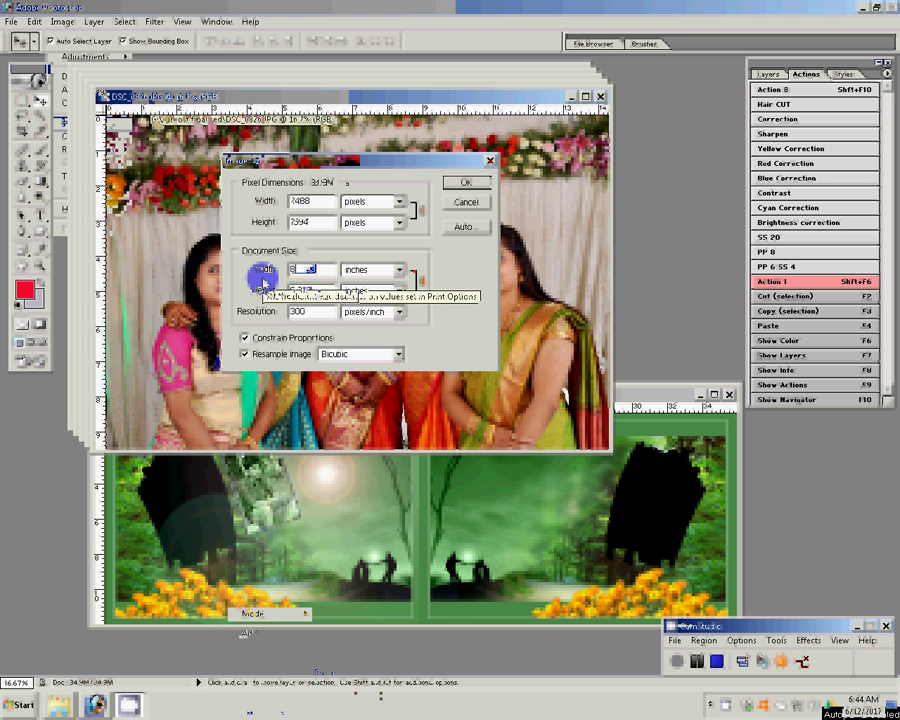
key("Return")
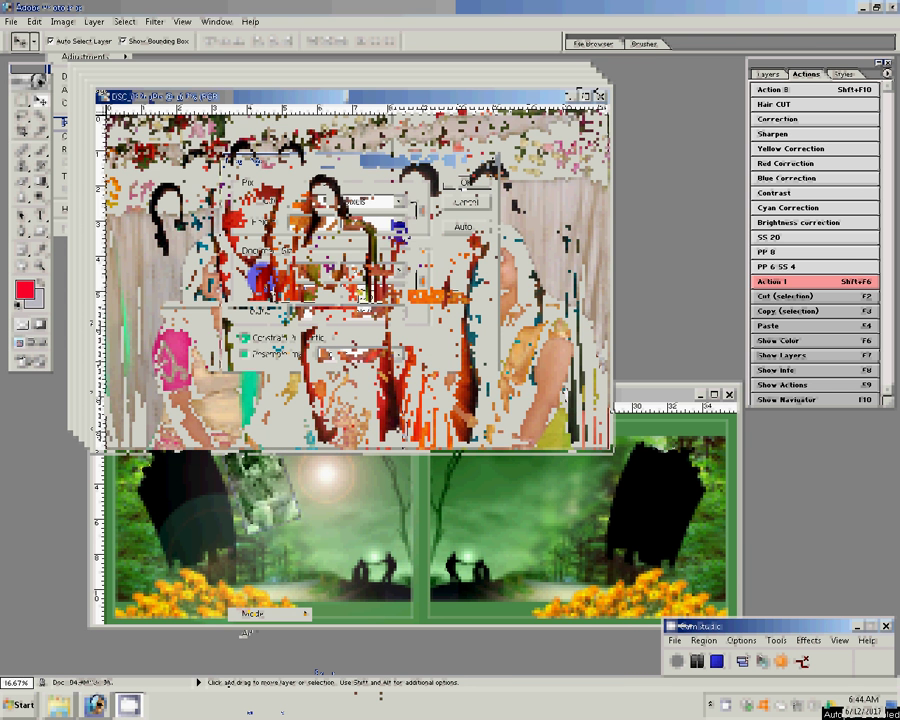
key("ctrl+minus")
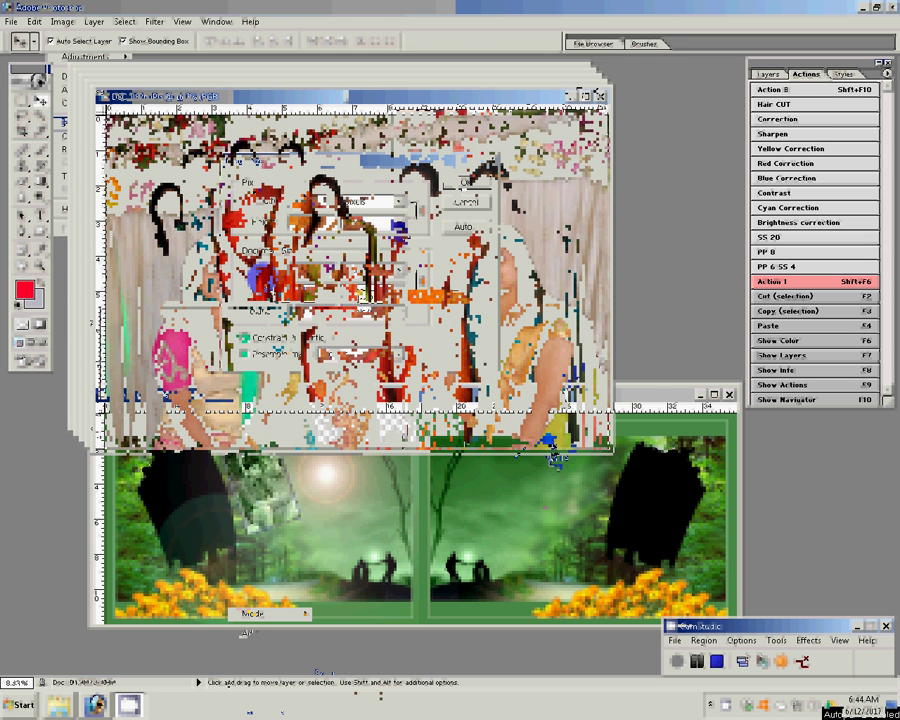
left_click_drag(555, 458, 552, 460)
key("F7")
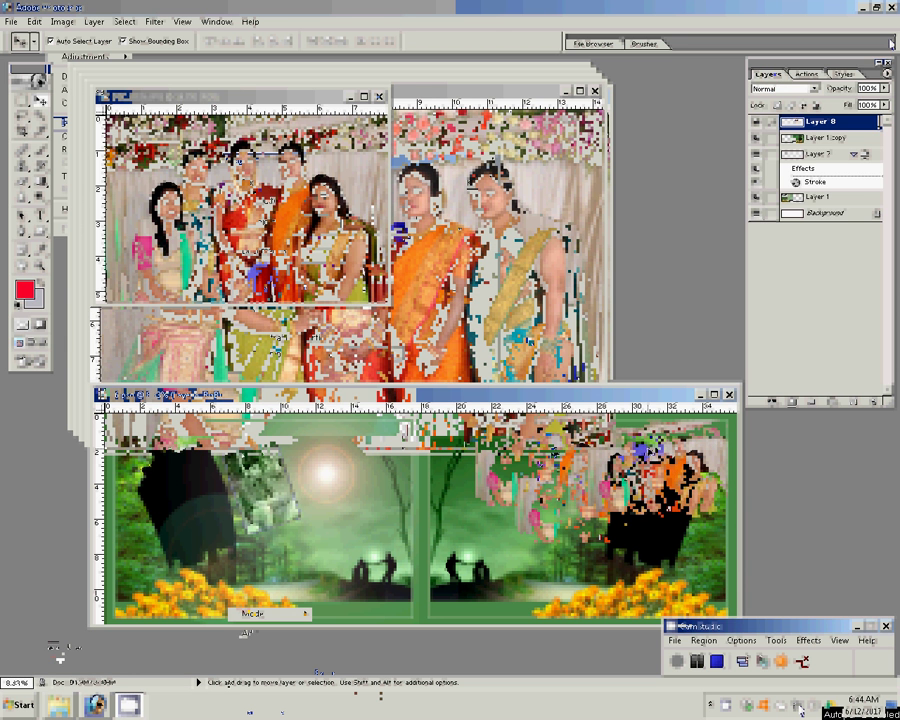
Step: Resize the second group photo to 8 inches wide
left_click(382, 95)
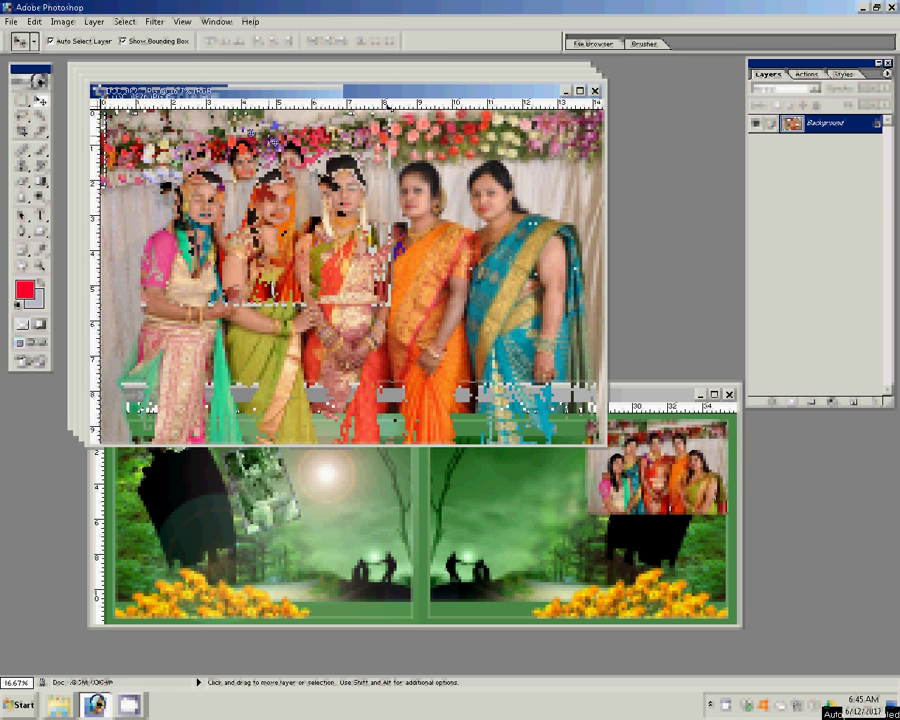
key("ctrl+alt+i")
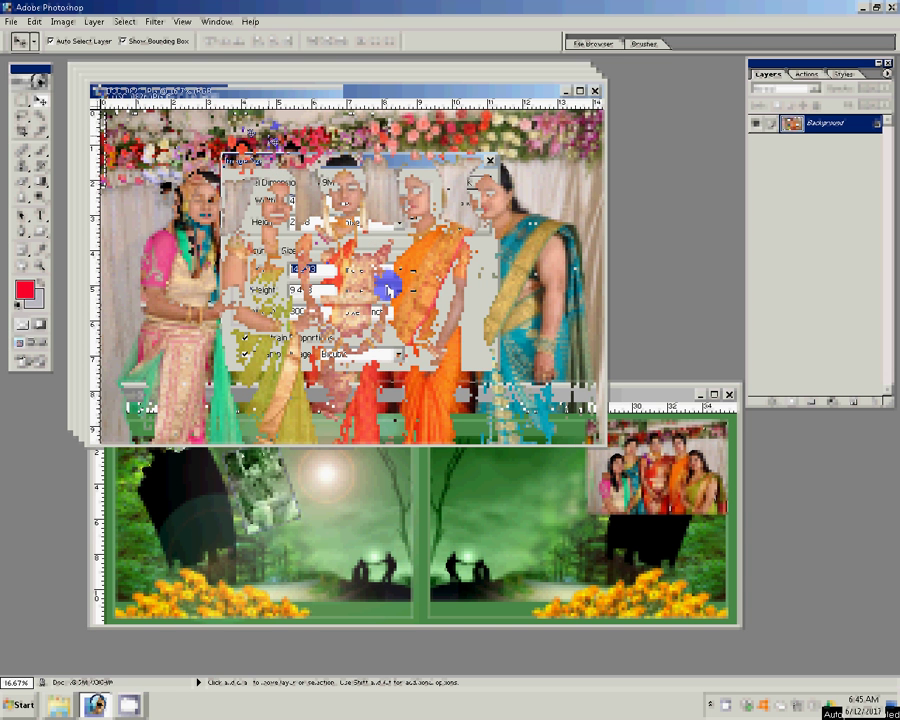
type("8")
key("Return")
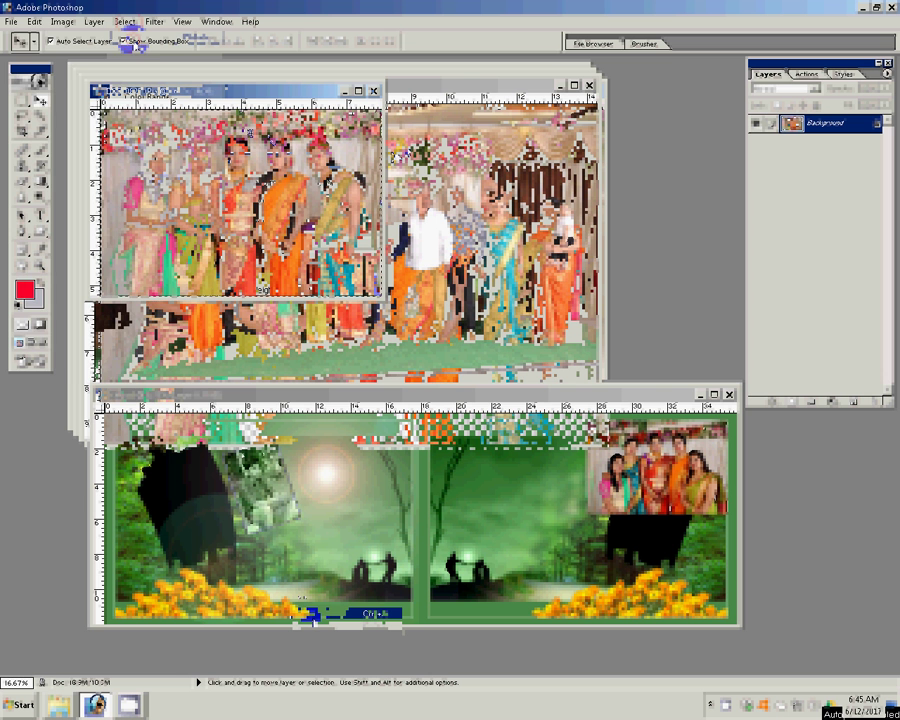
Step: Cut the photo, paste it into the album as Layer 9, and move it beside the first photo
left_click(35, 21)
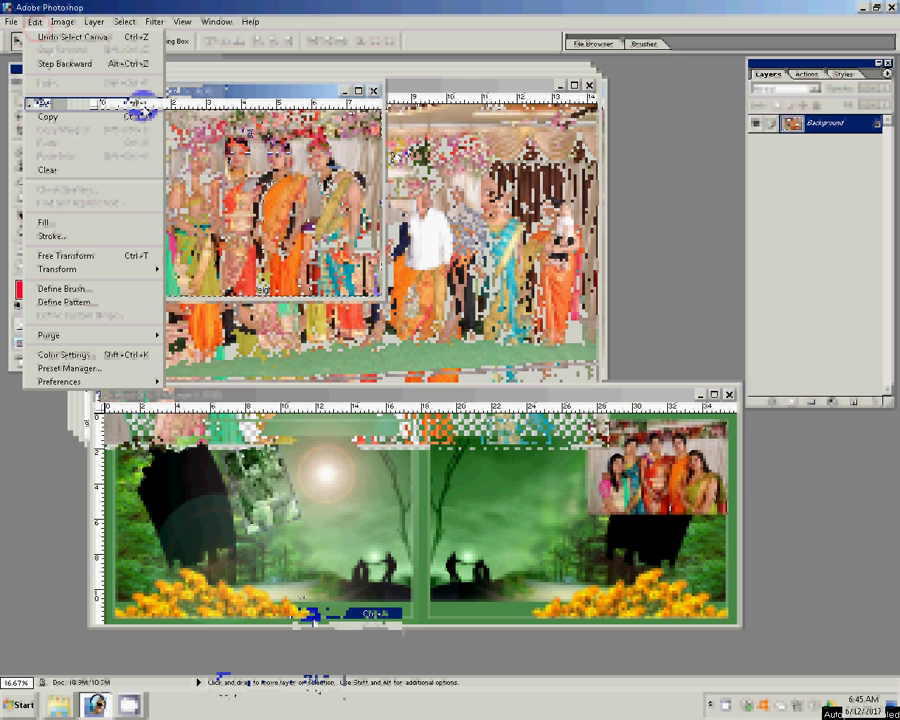
left_click(140, 101)
left_click(352, 98)
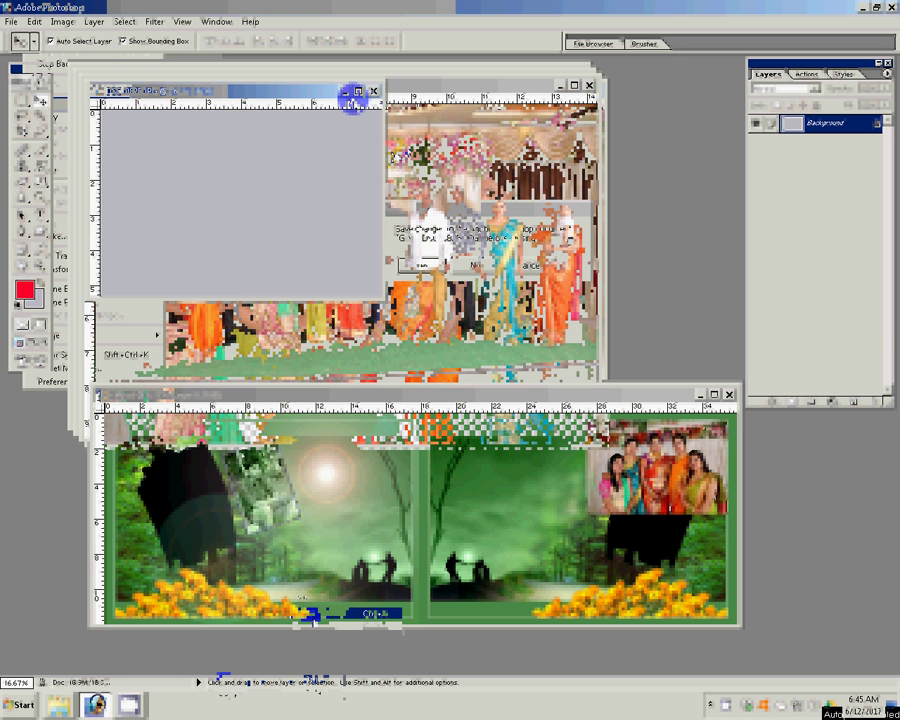
left_click(516, 482)
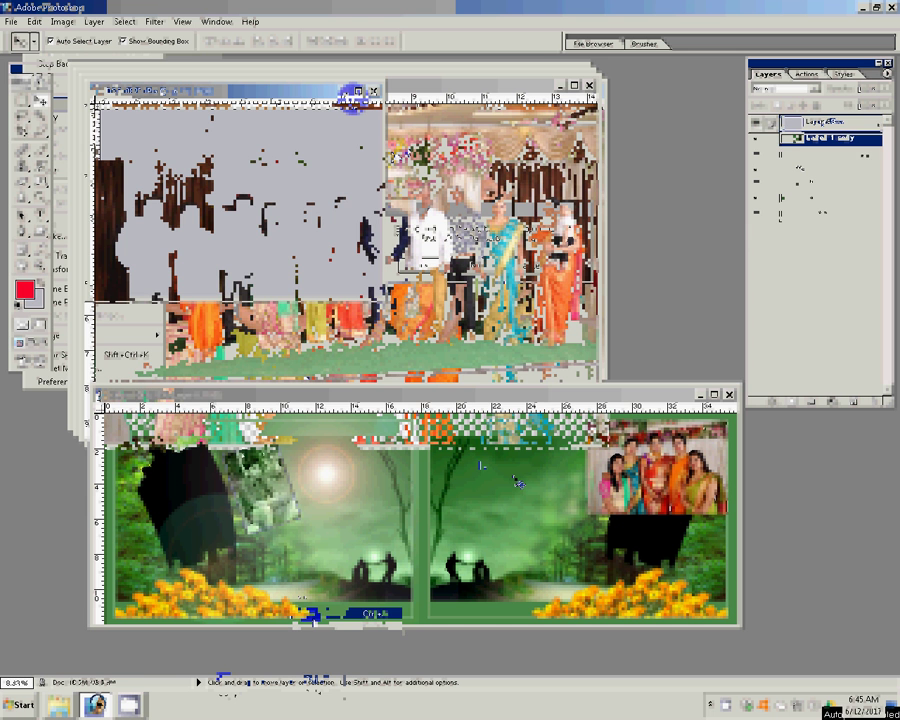
key("ctrl+v")
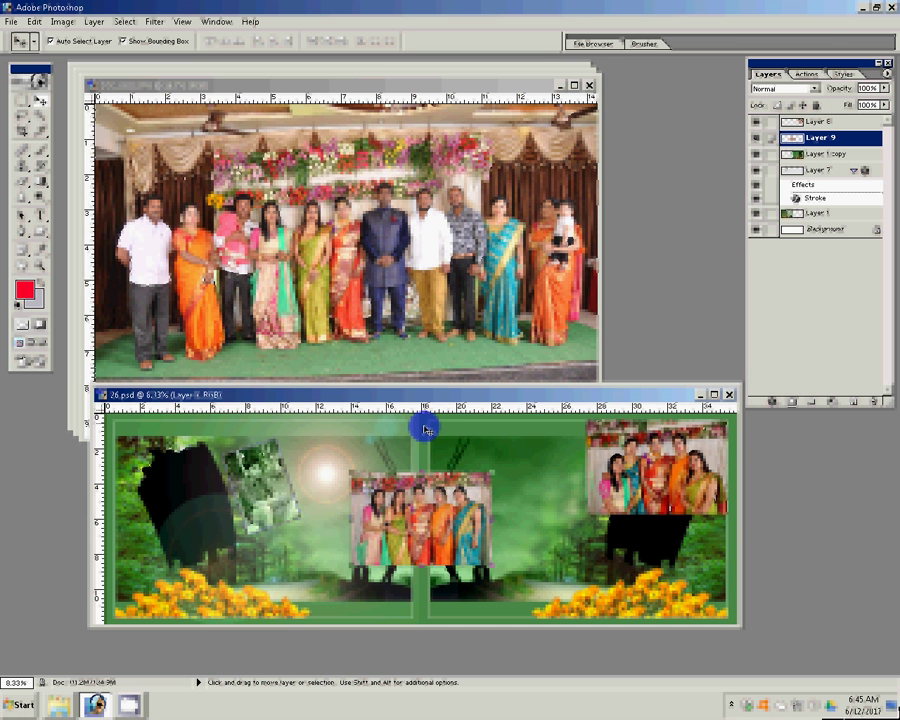
left_click_drag(424, 429, 491, 450)
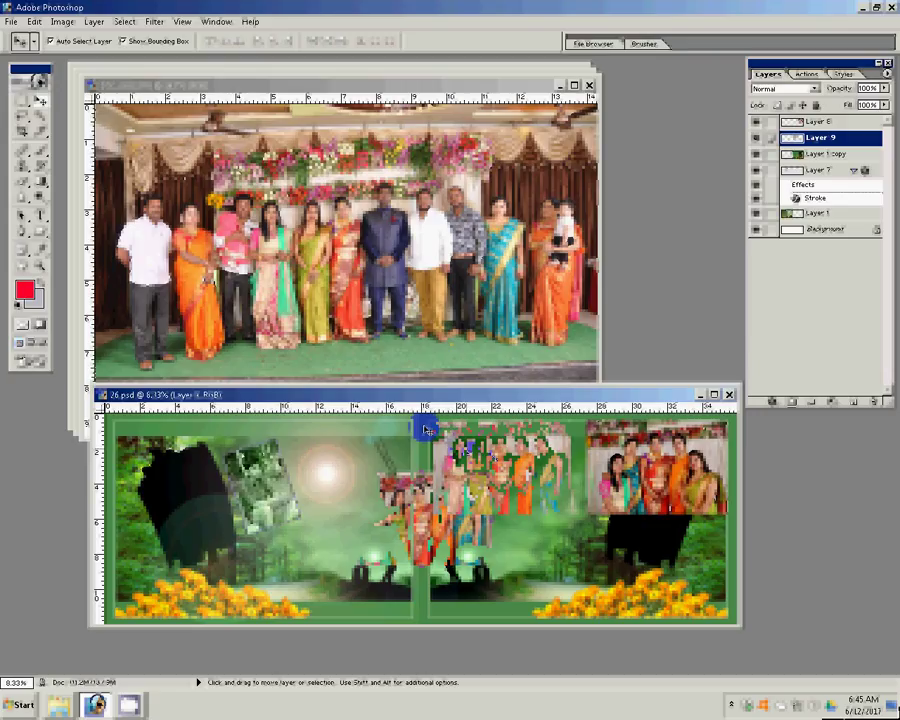
left_click(212, 170)
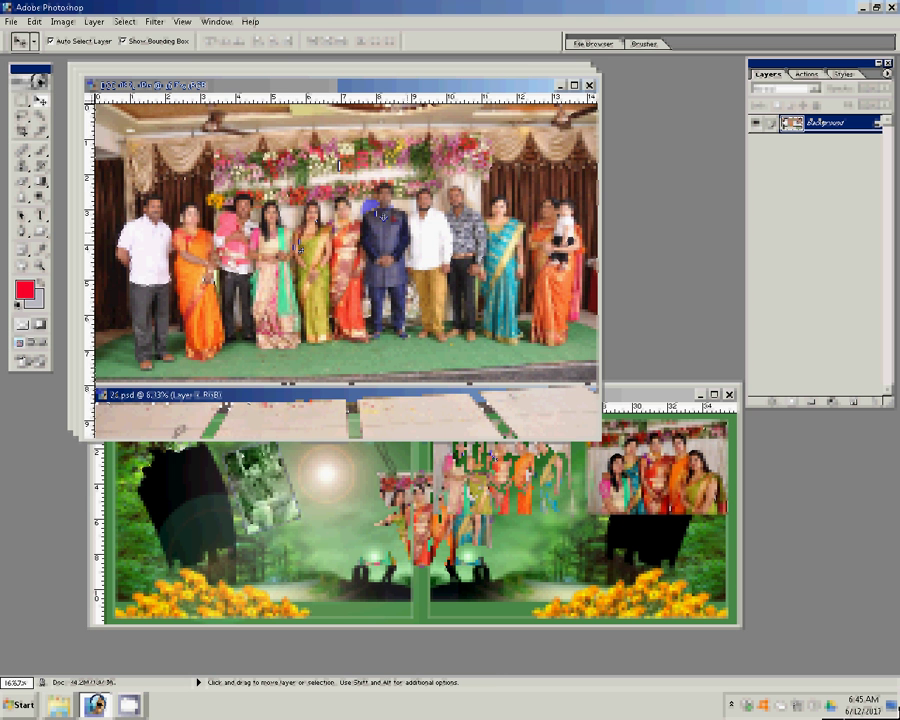
Step: Select the stage group without its floor, copy it, and drop it into the album's lower right as Layer 10
left_click(22, 102)
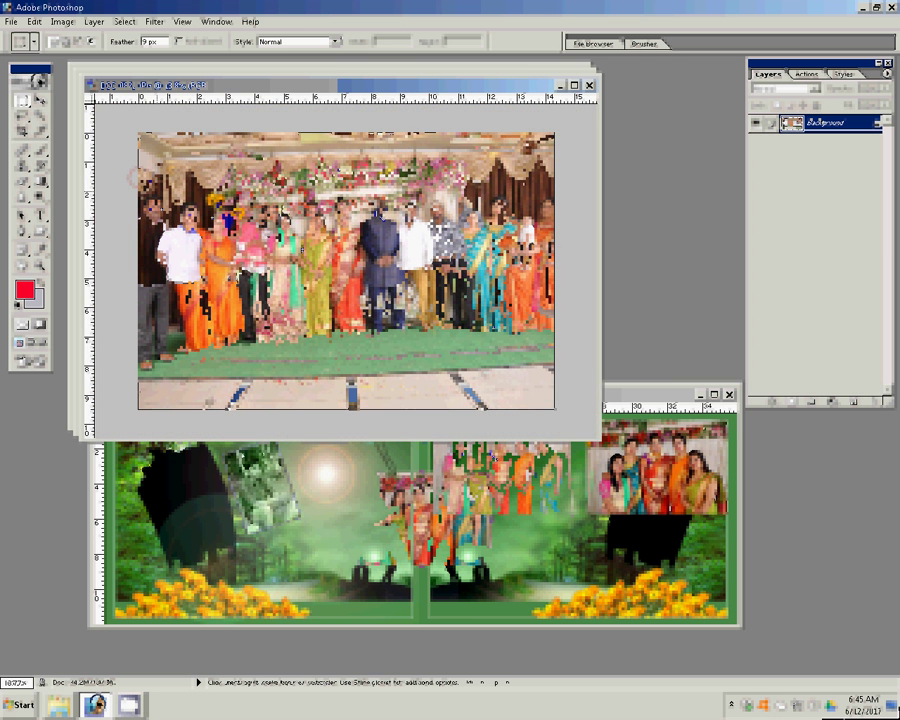
left_click(563, 345)
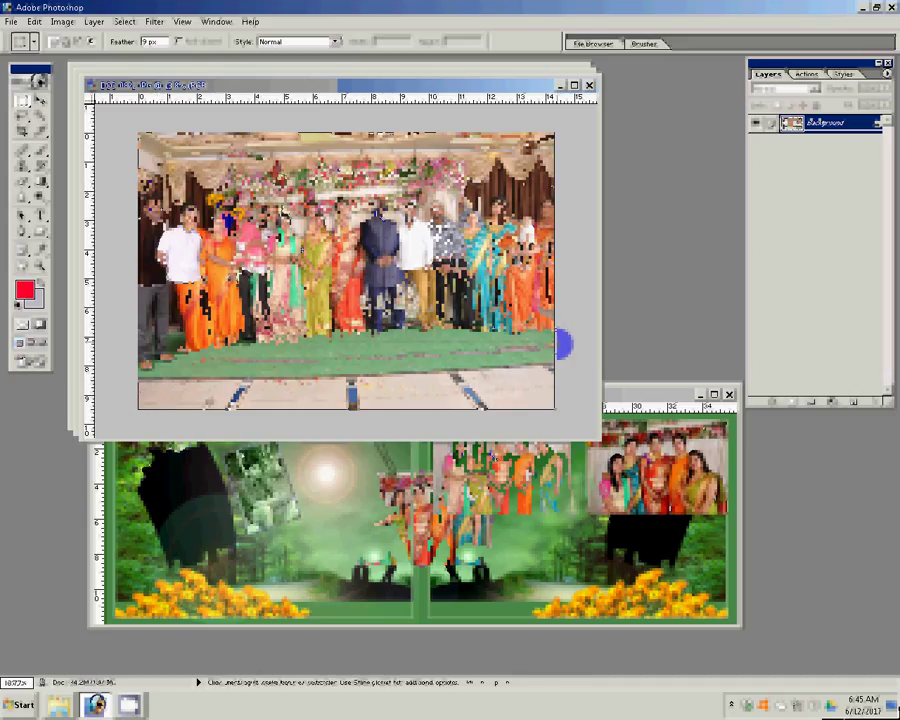
key("v")
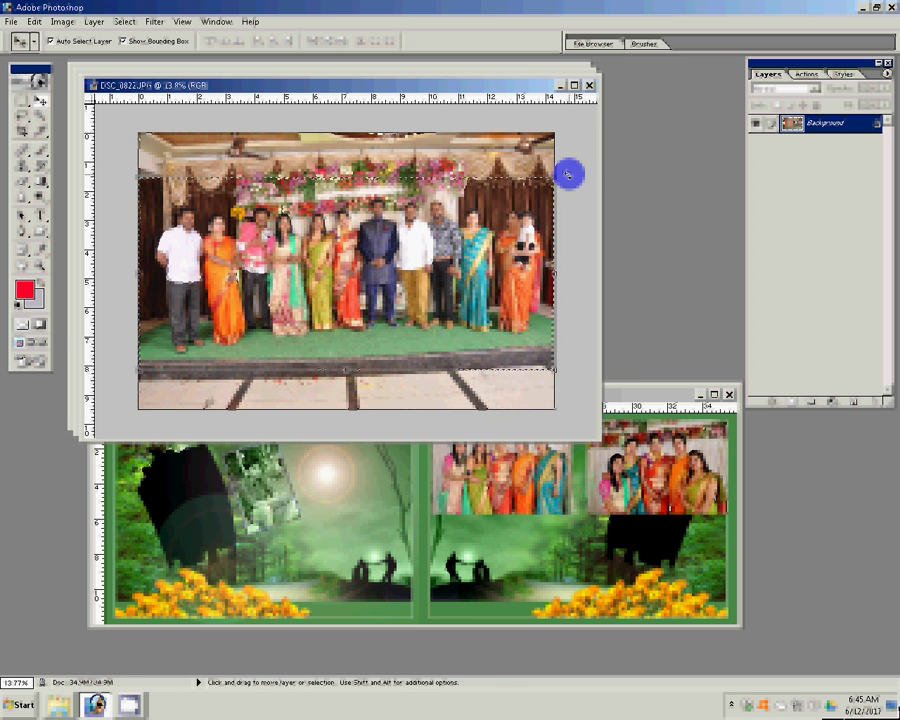
key("ctrl+t")
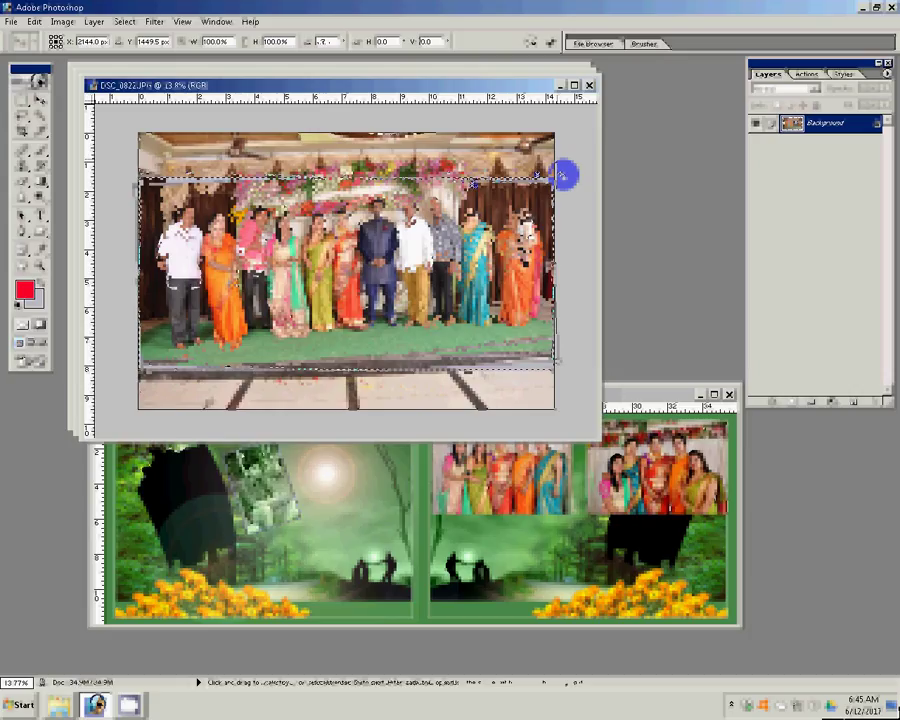
key("Return")
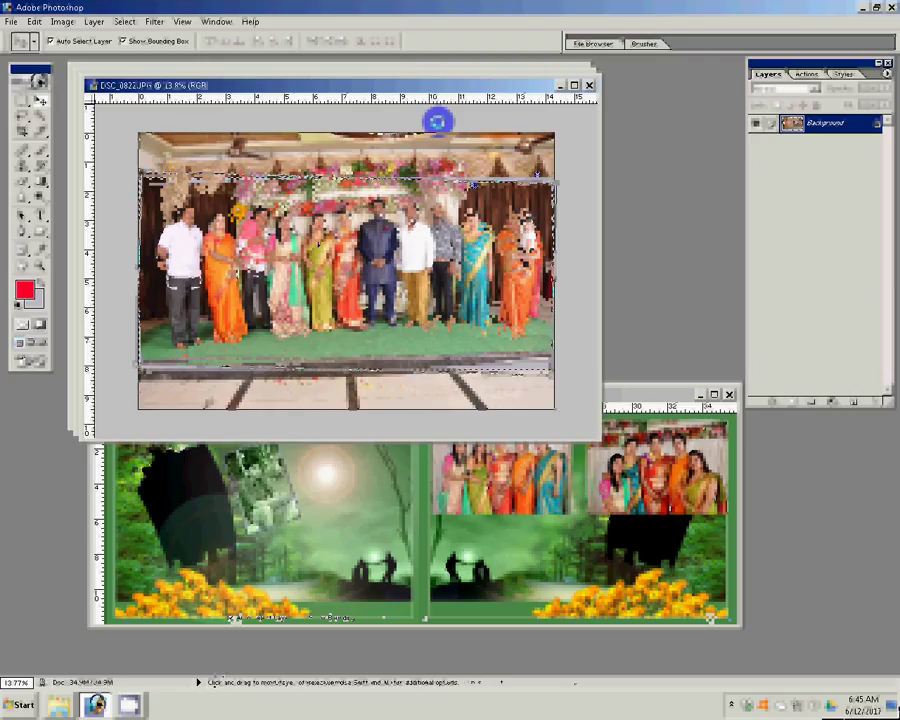
left_click(38, 22)
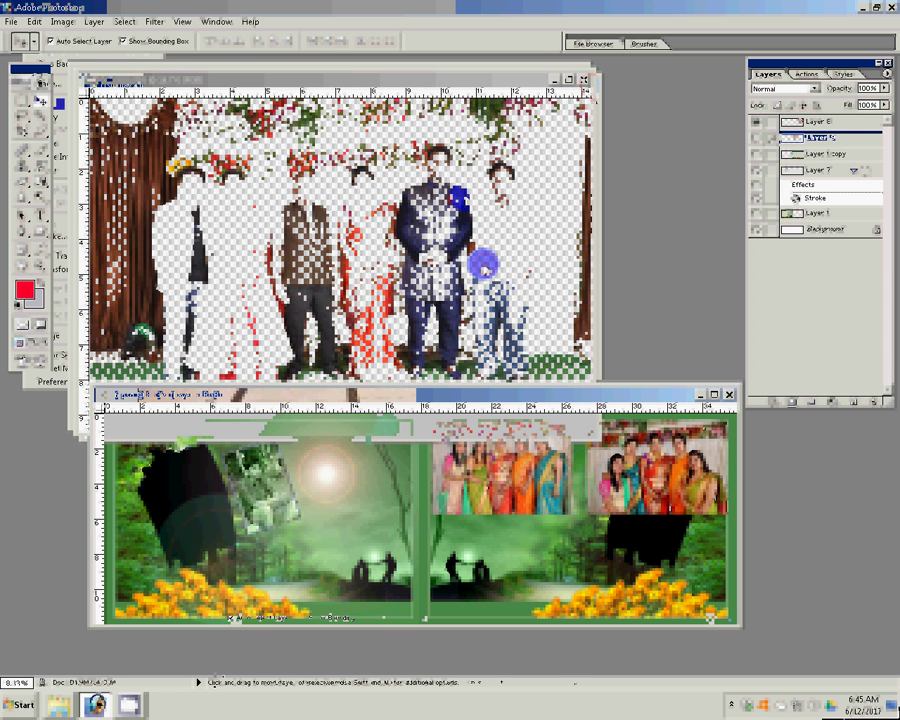
left_click_drag(483, 263, 375, 488)
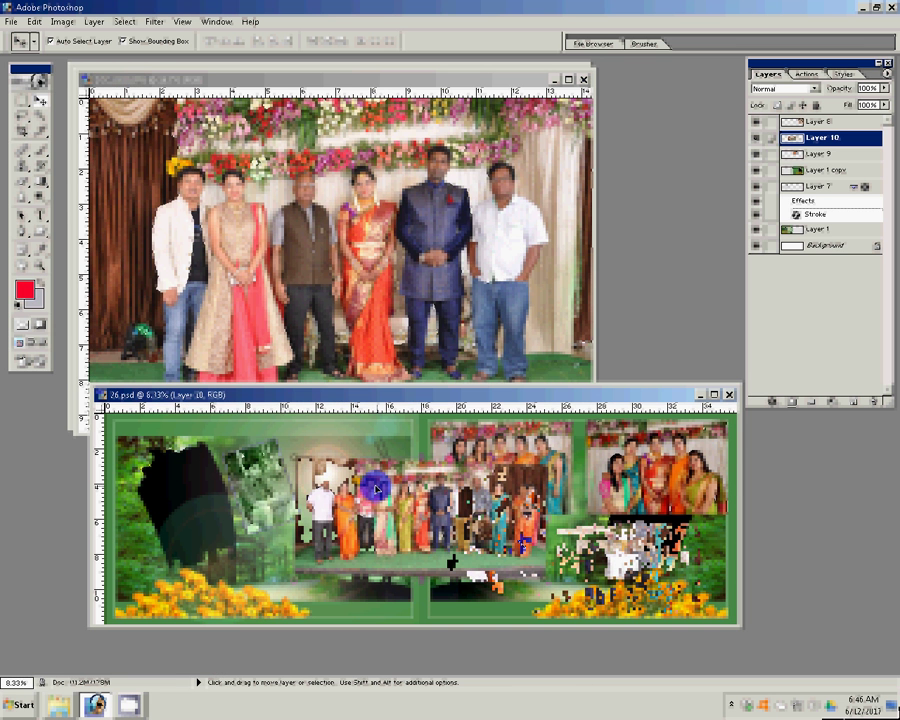
left_click_drag(375, 488, 460, 490)
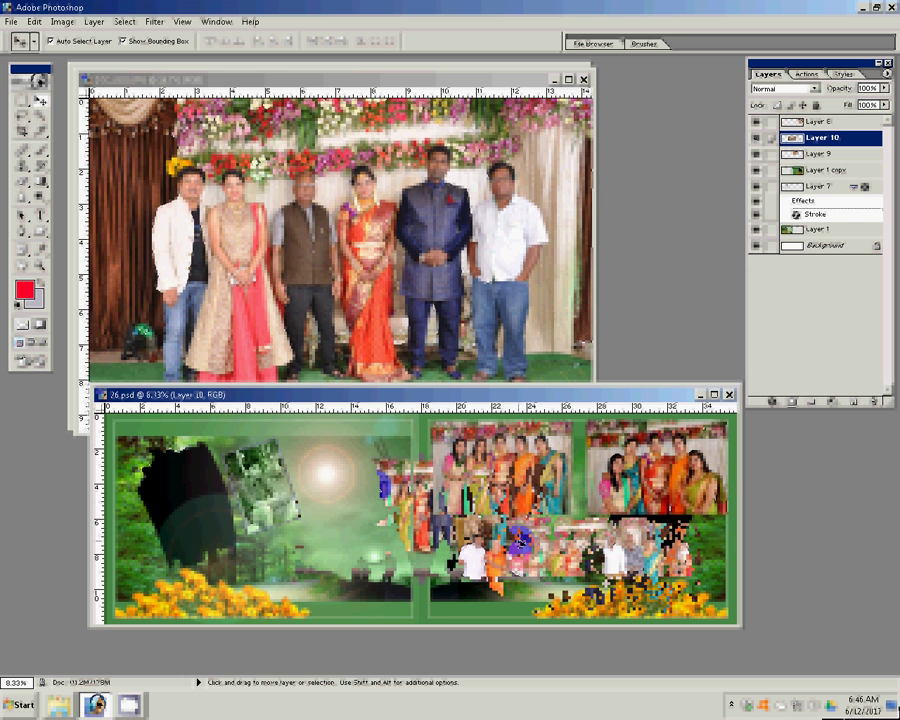
left_click_drag(297, 243, 323, 497)
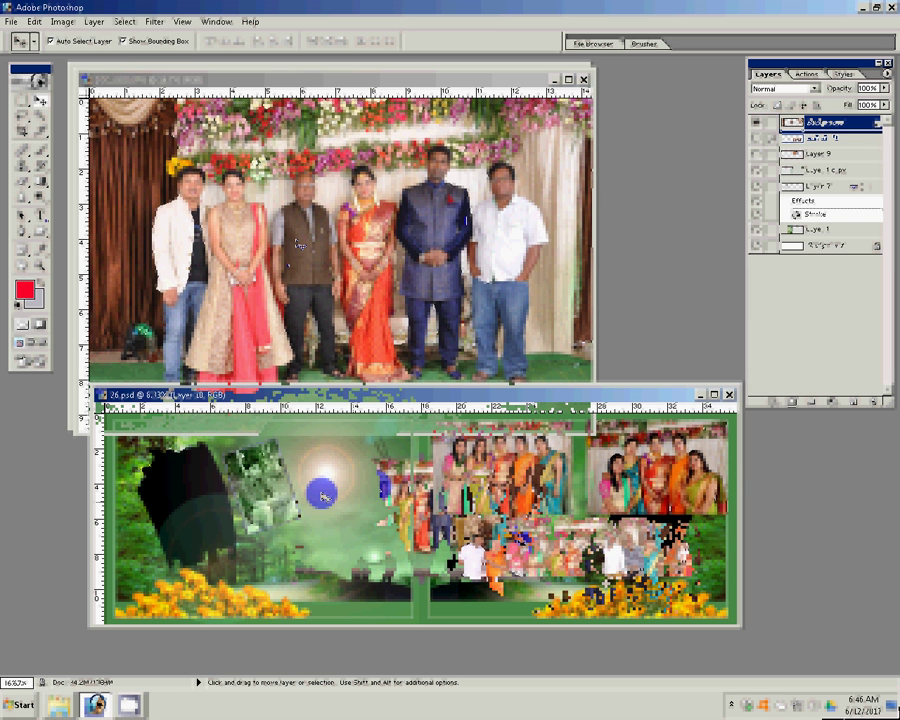
Step: Resize the six-person stage photo to width 25 and place it at the album's upper left as Layer 11
left_click(200, 290)
left_click(34, 21)
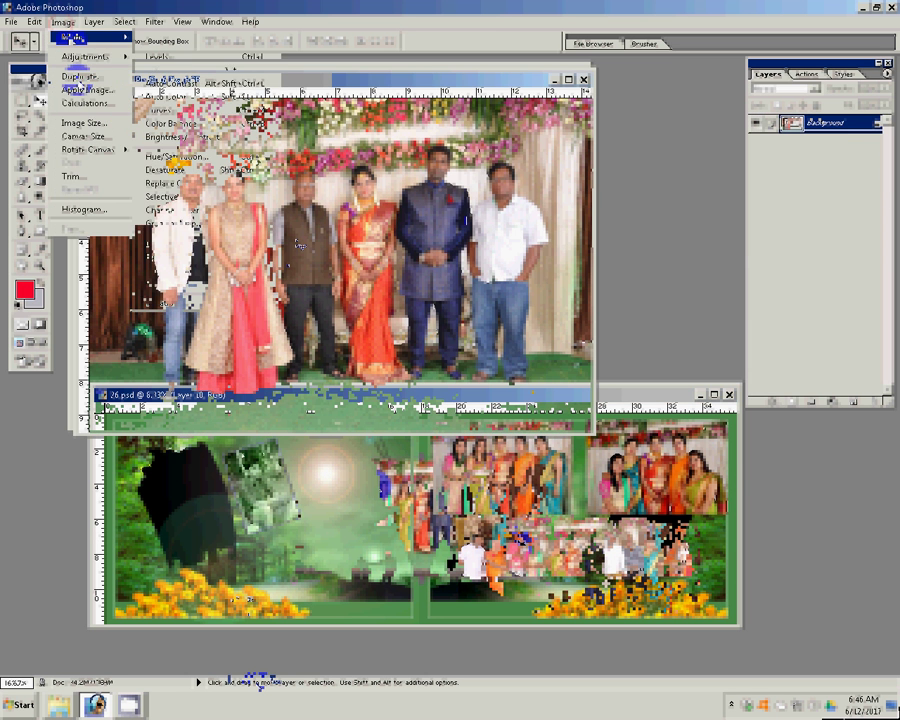
left_click(84, 122)
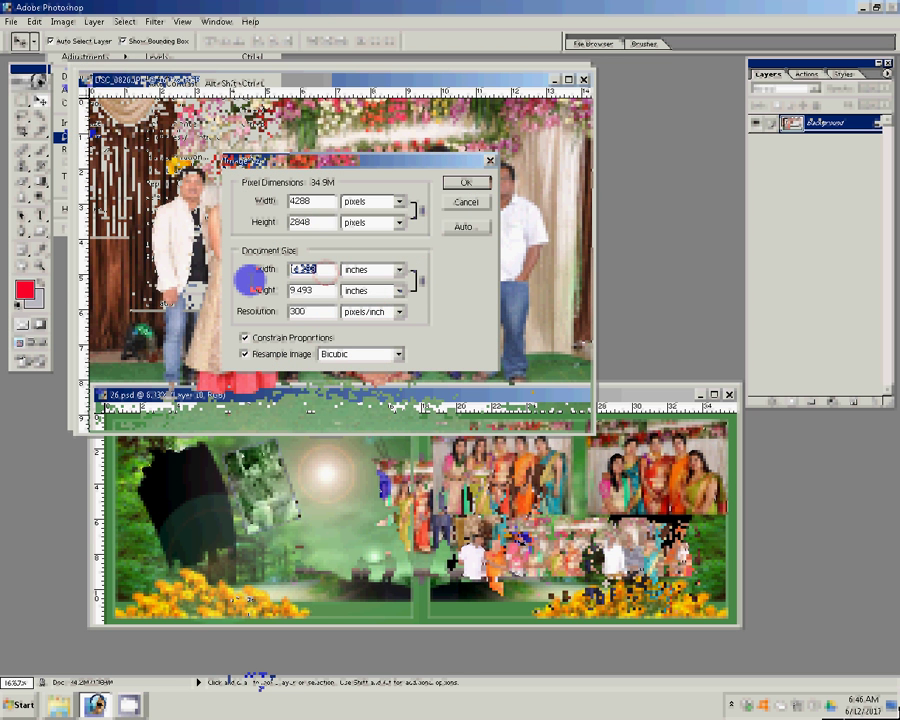
type("25")
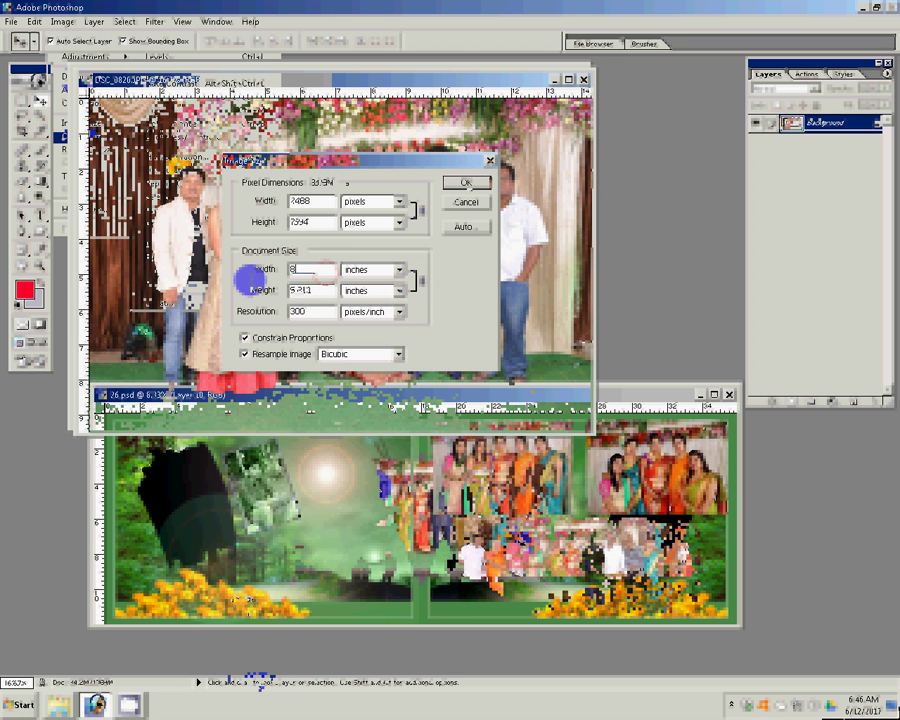
key("Return")
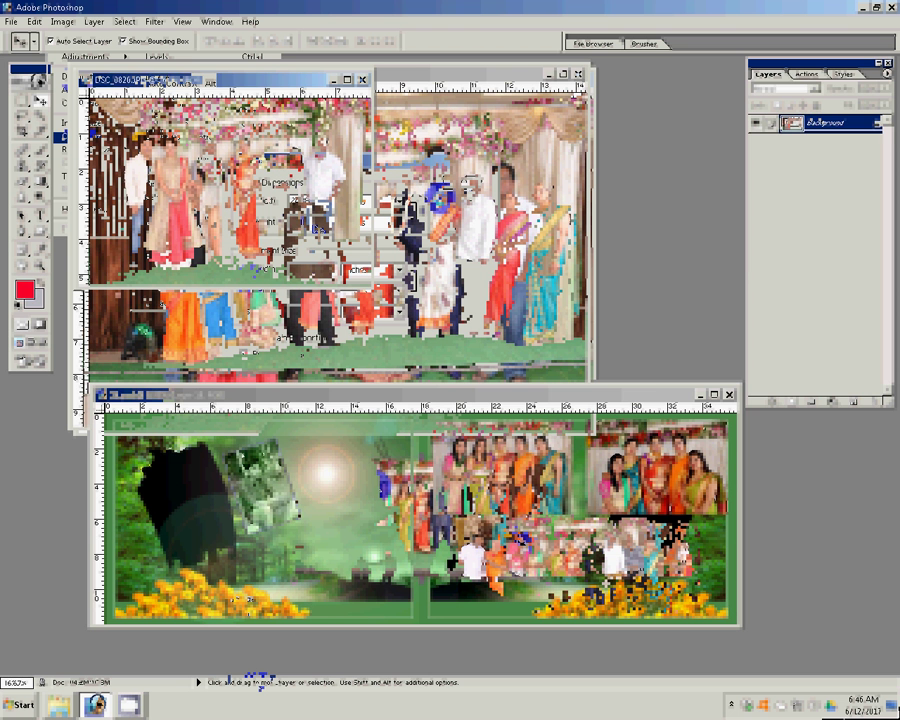
left_click_drag(230, 180, 250, 480)
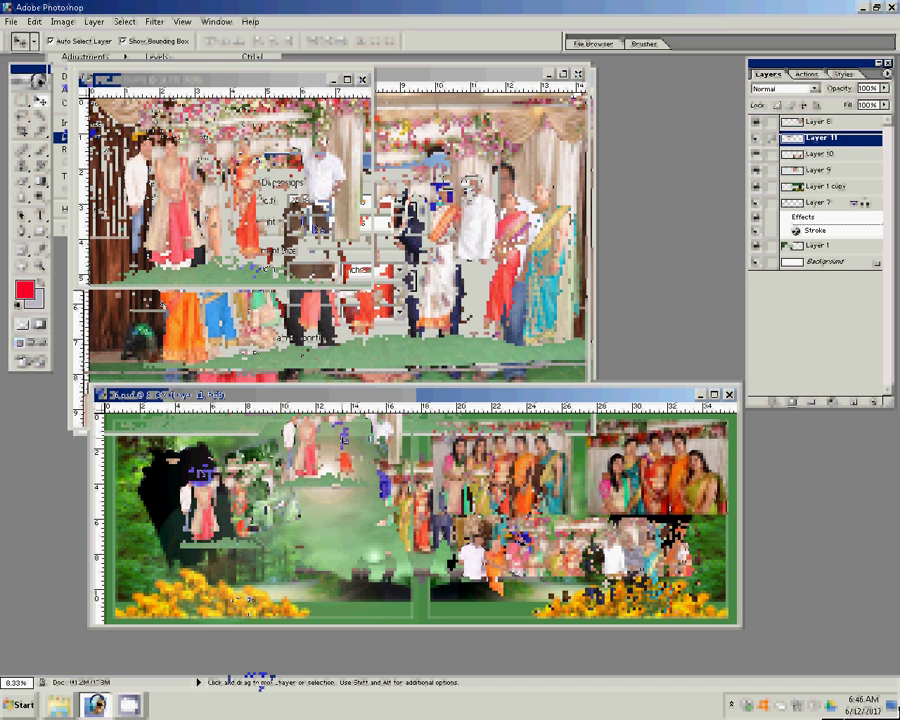
Step: Close the DSC_0826 photo without saving changes
left_click(272, 255)
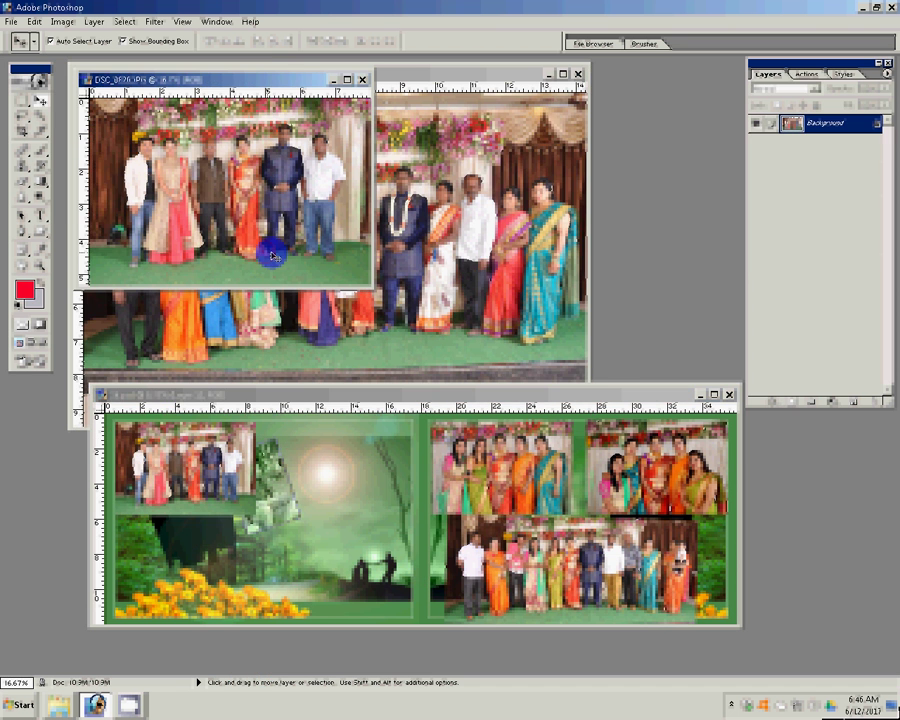
left_click(361, 79)
key("n")
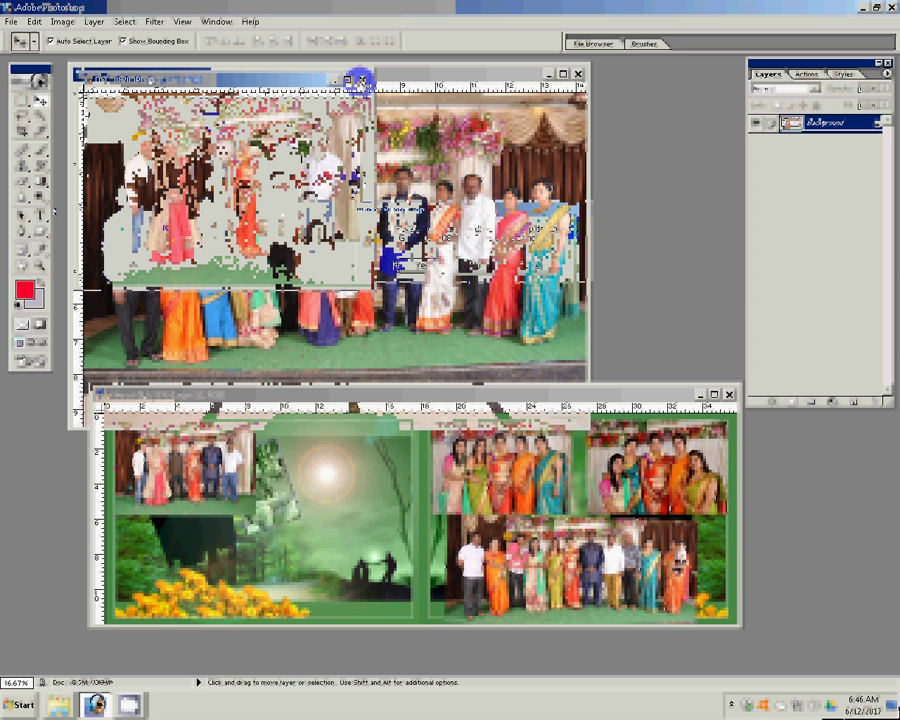
Step: Drag a rectangular crop of the stage group photo into the album's lower left as Layer 12, then close the source photo
left_click(22, 101)
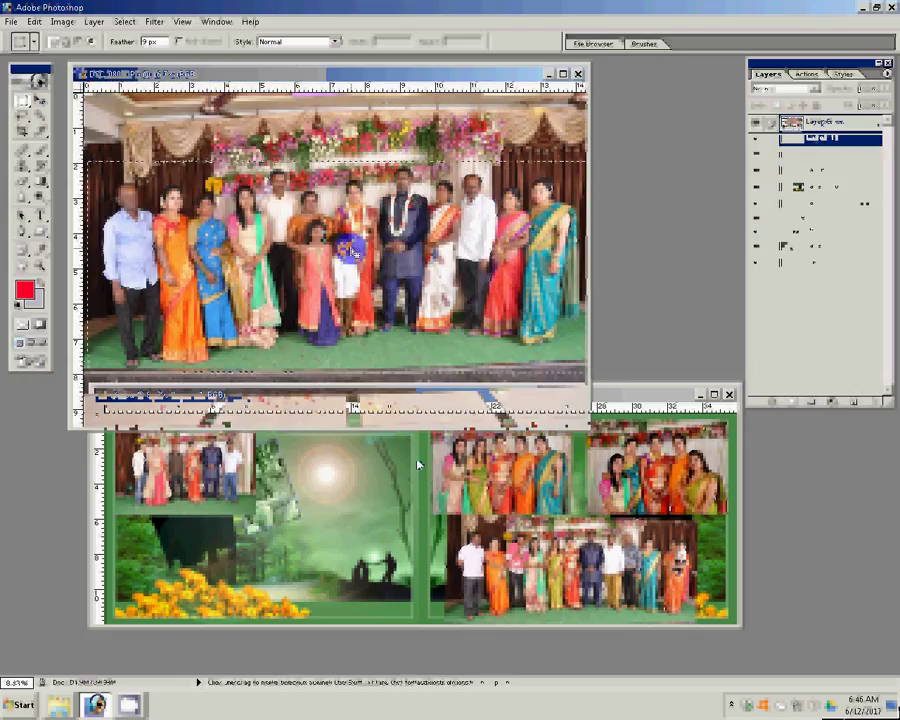
left_click_drag(292, 322, 418, 465)
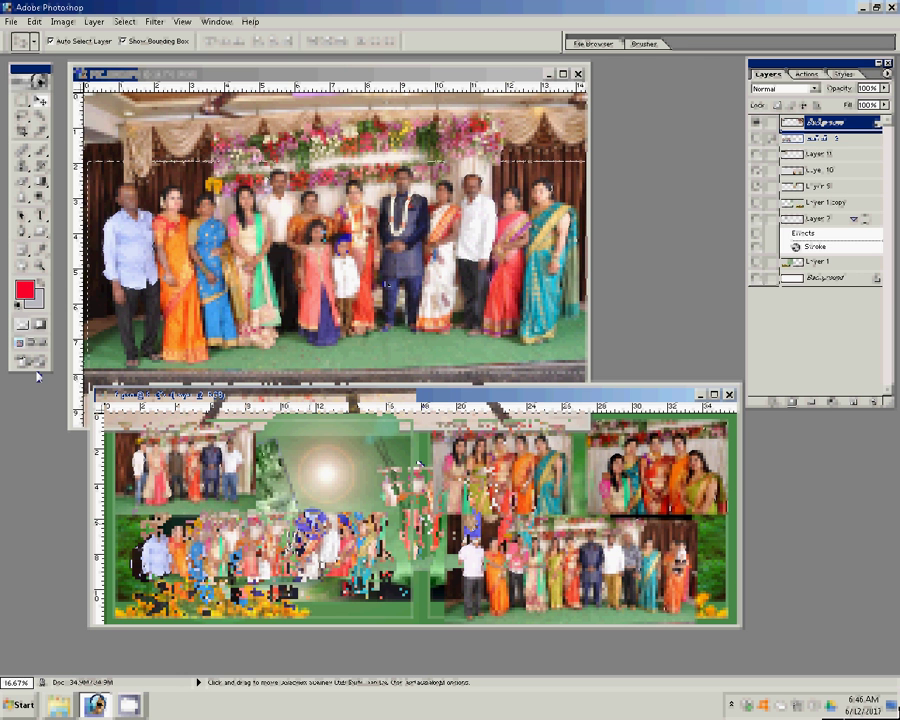
left_click(577, 73)
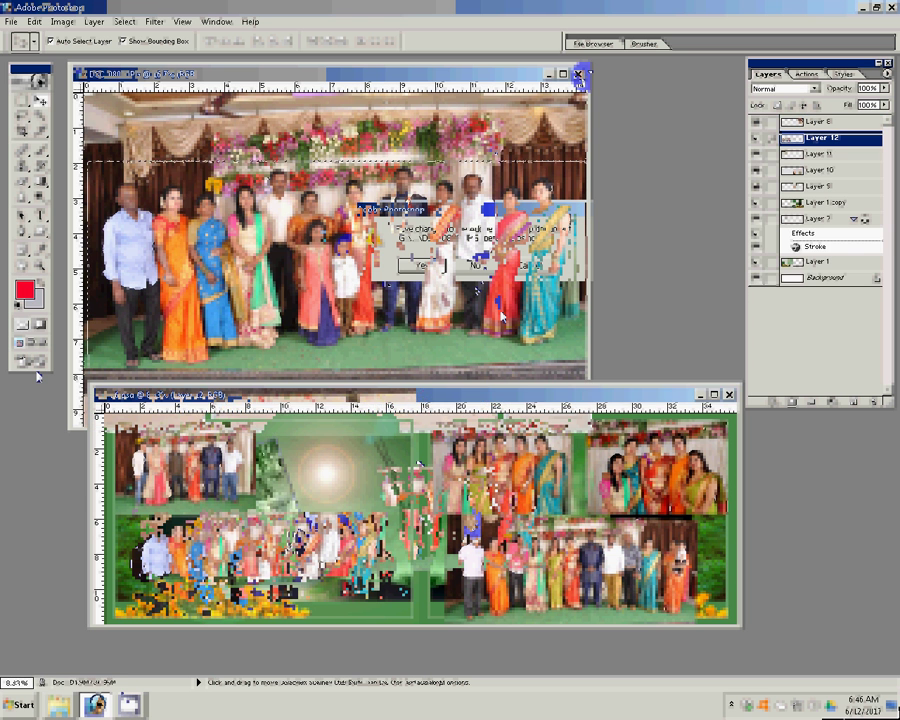
key("alt+Tab")
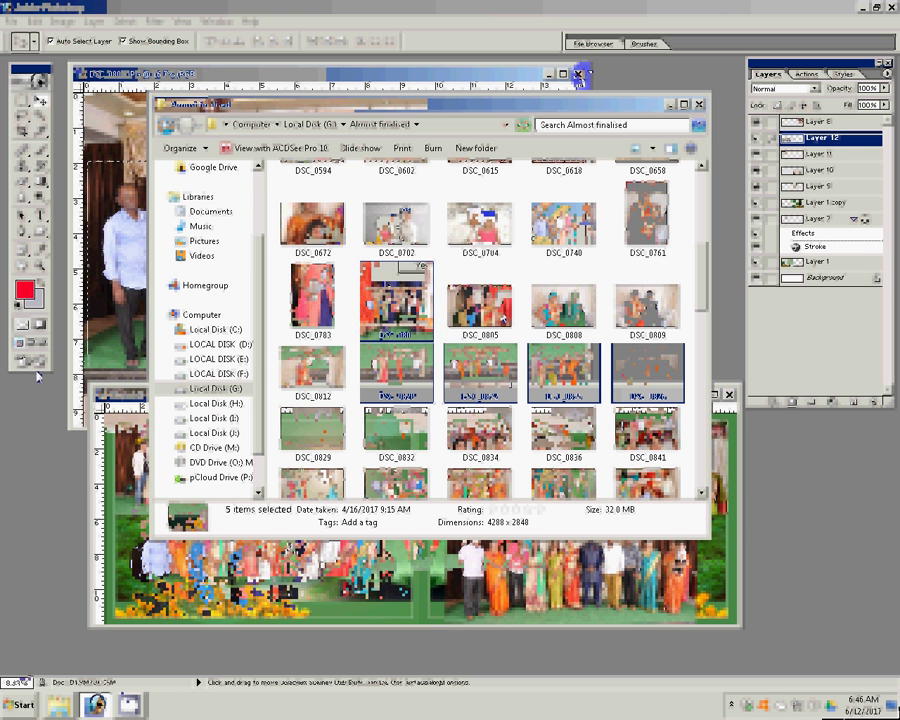
Step: Find DSC_0740 in the Almost finalised folder and open it in Photoshop
right_click(537, 252)
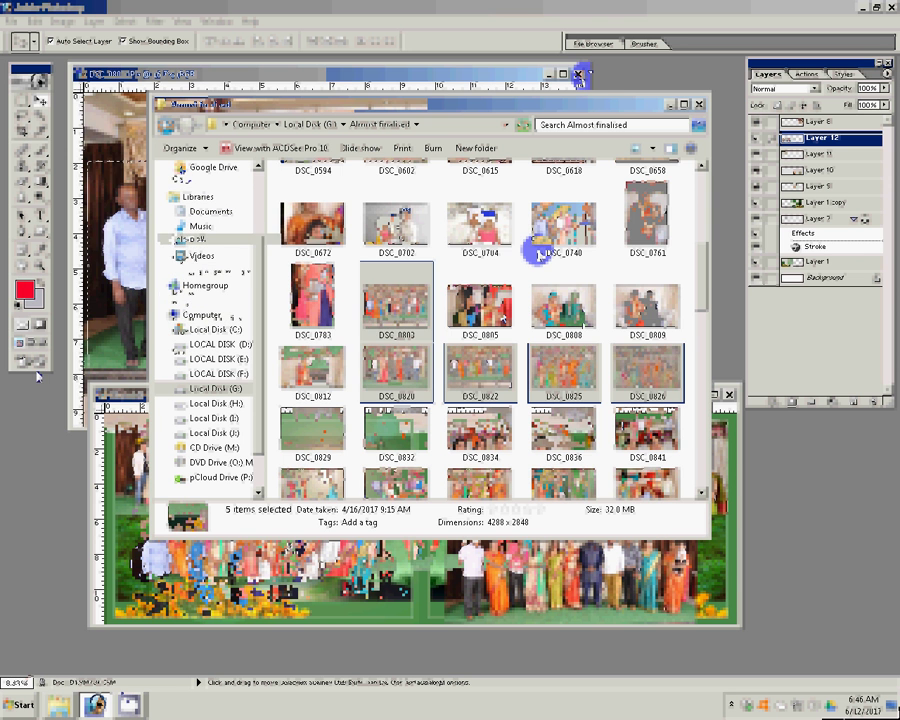
left_click_drag(537, 252, 717, 310)
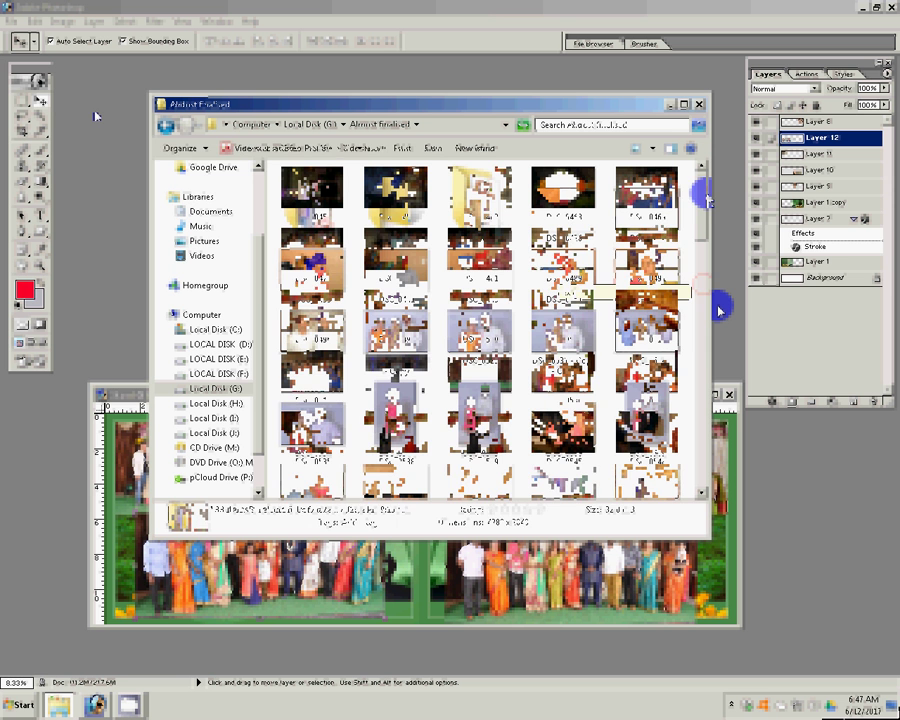
left_click(183, 124)
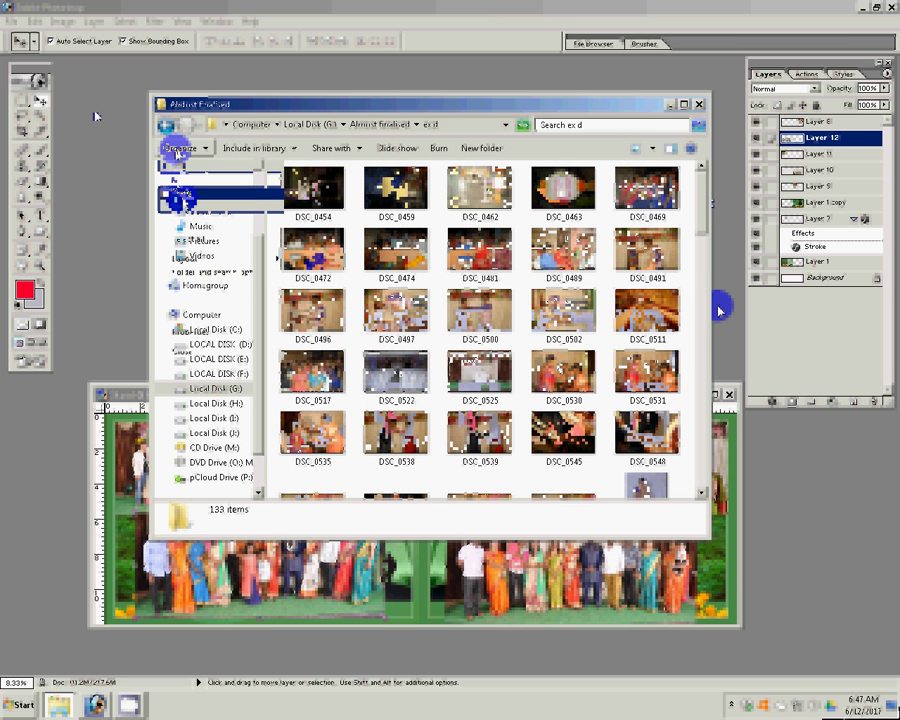
key("End")
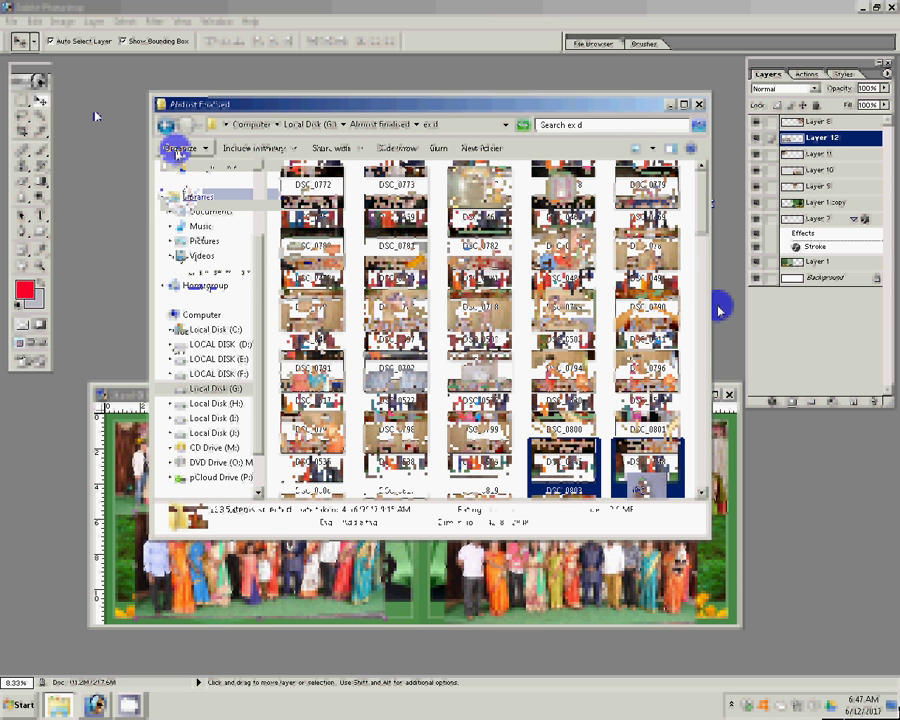
left_click(166, 127)
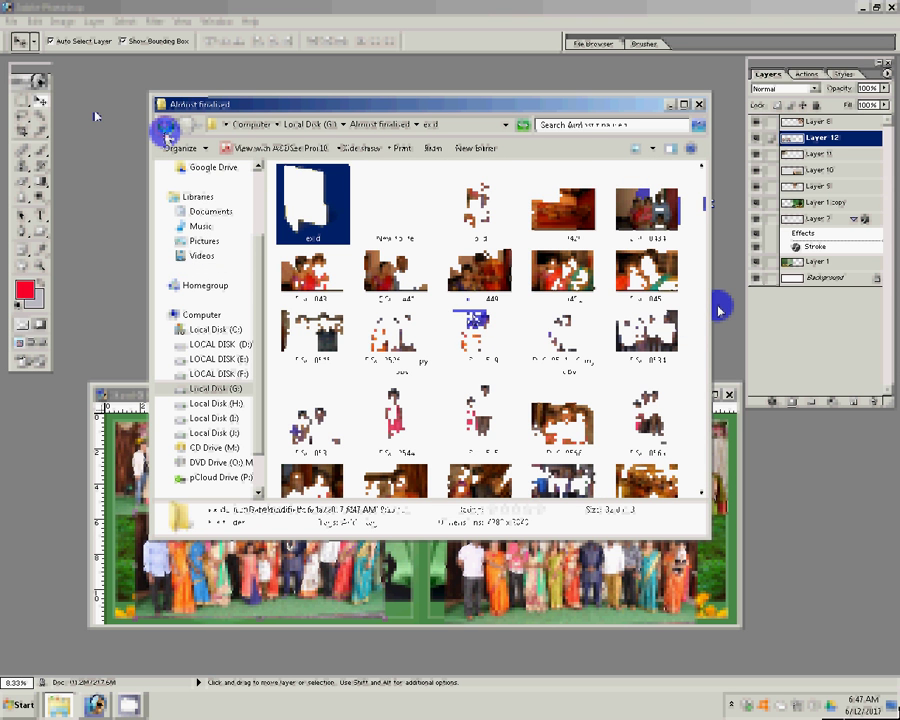
scroll(95, 117, "down", 3)
scroll(95, 117, "down", 2)
scroll(95, 117, "down", 3)
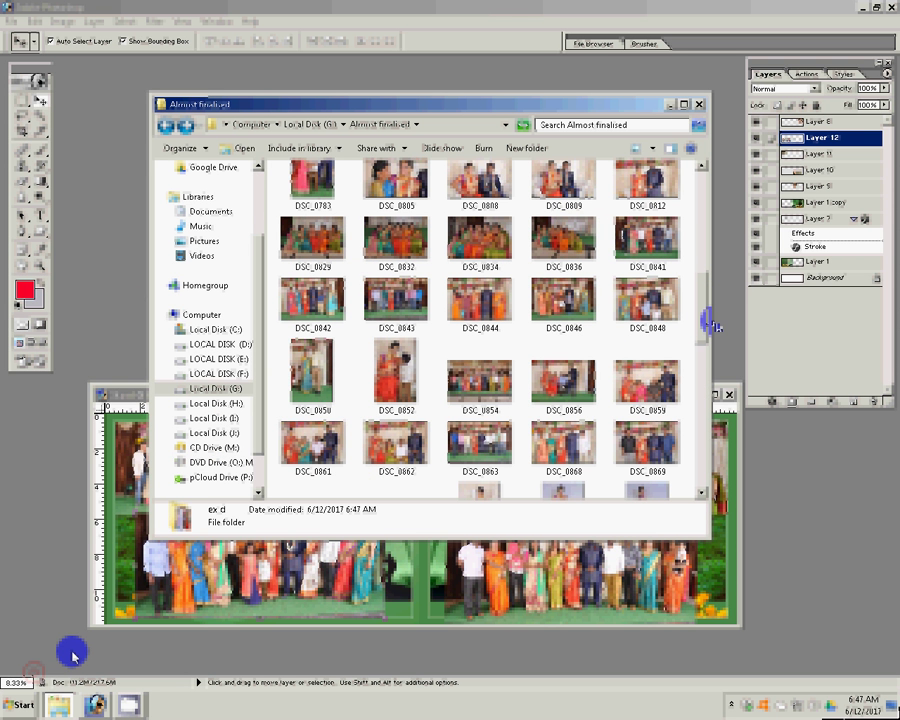
scroll(710, 320, "up", 3)
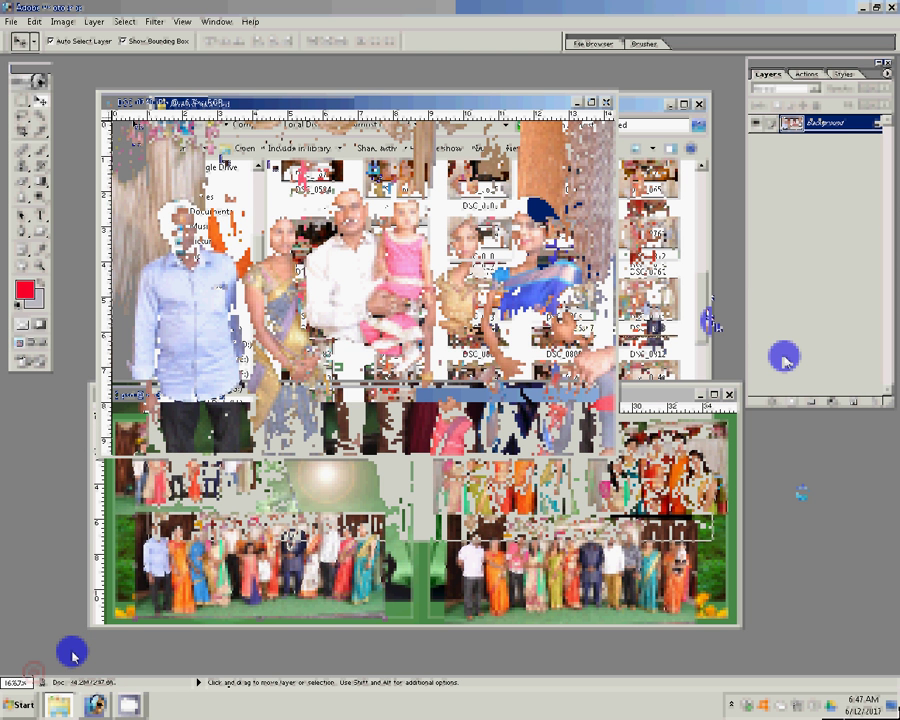
left_click(831, 401)
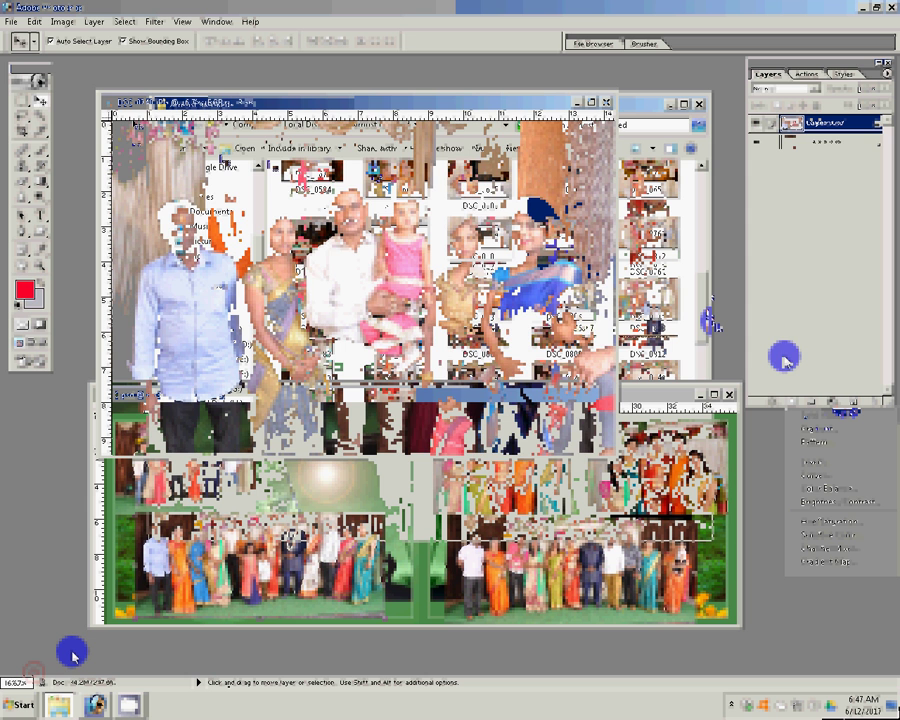
Step: Add a dark teal (0d4640) Solid Color fill layer in Soft Light mode over DSC_0740
left_click(818, 414)
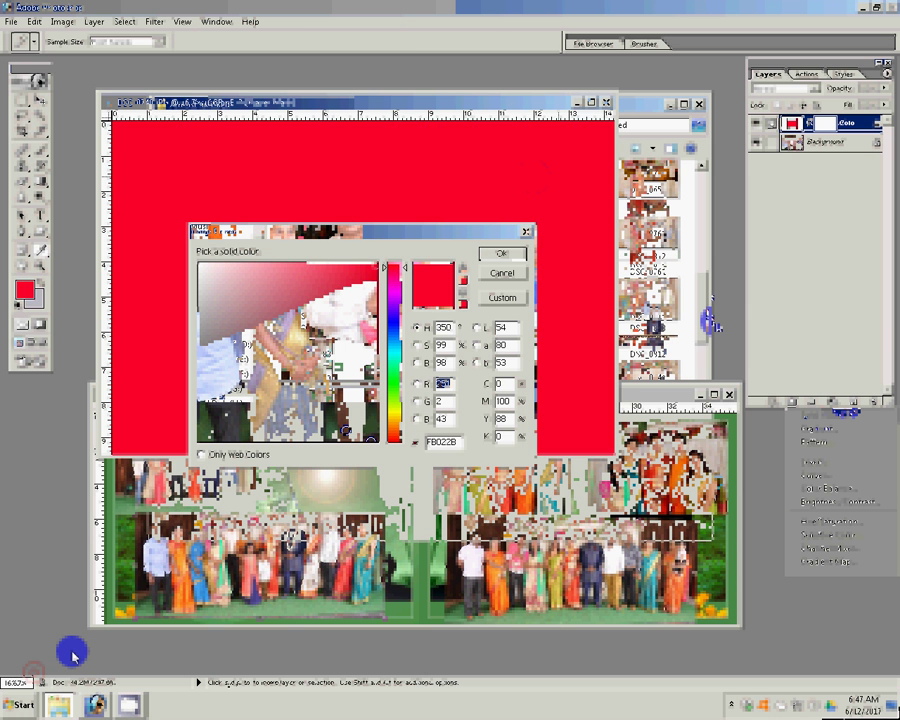
key("Return")
left_click(787, 88)
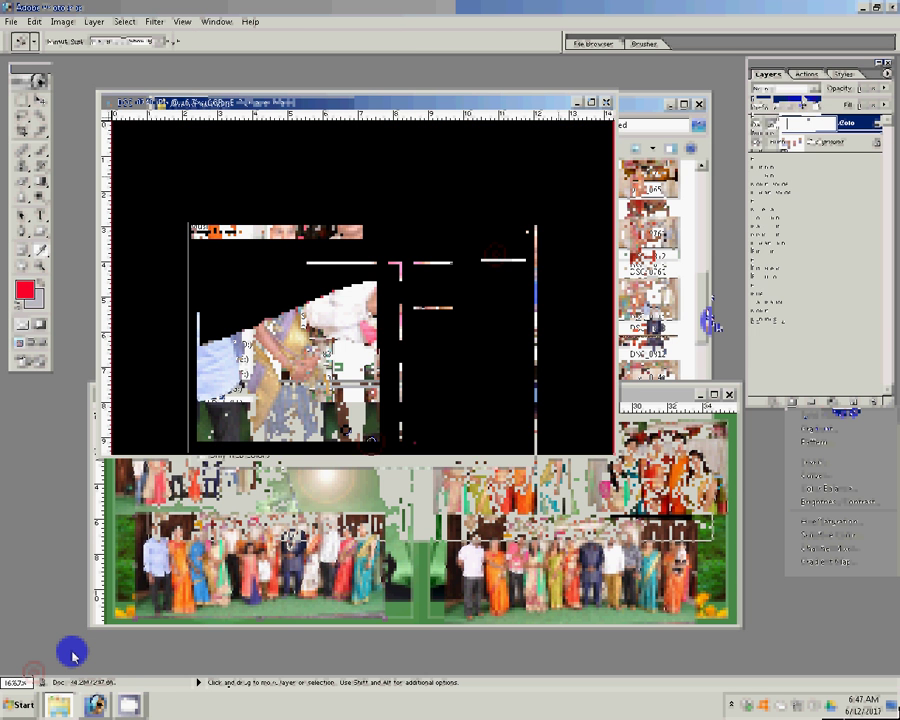
left_click(768, 217)
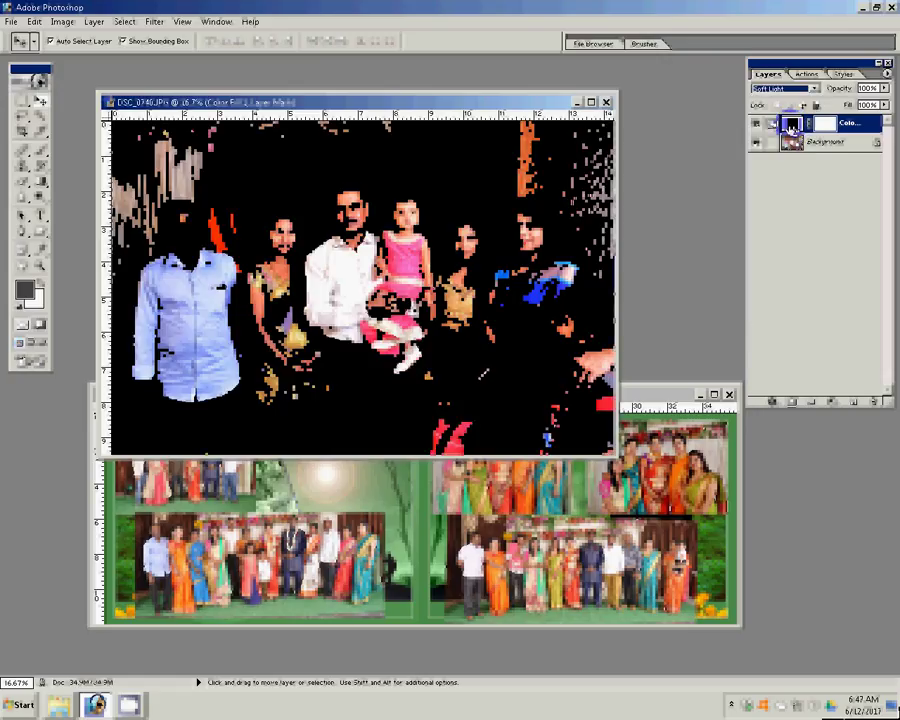
double_click(791, 127)
mouse_move(390, 236)
left_mouse_down()
mouse_move(552, 320)
mouse_move(612, 328)
left_mouse_up()
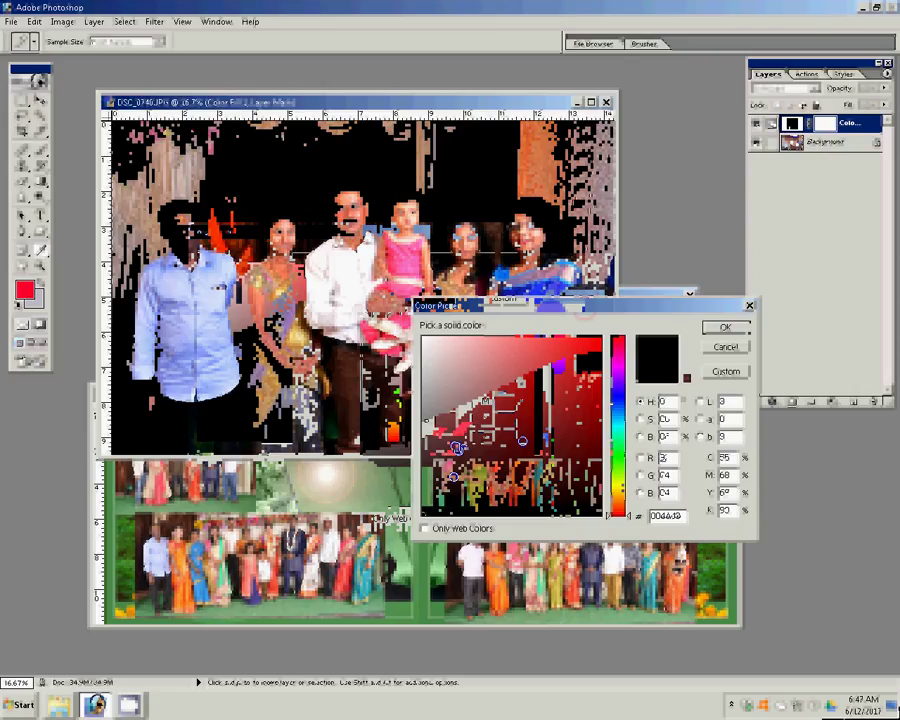
left_click(457, 447)
left_click_drag(458, 447, 465, 455)
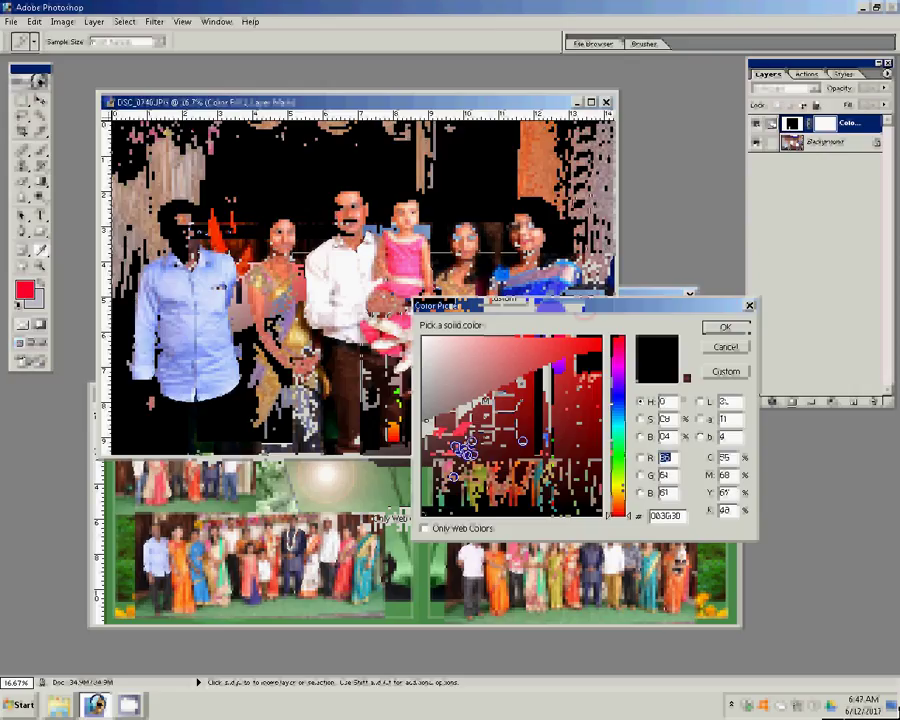
left_click(745, 327)
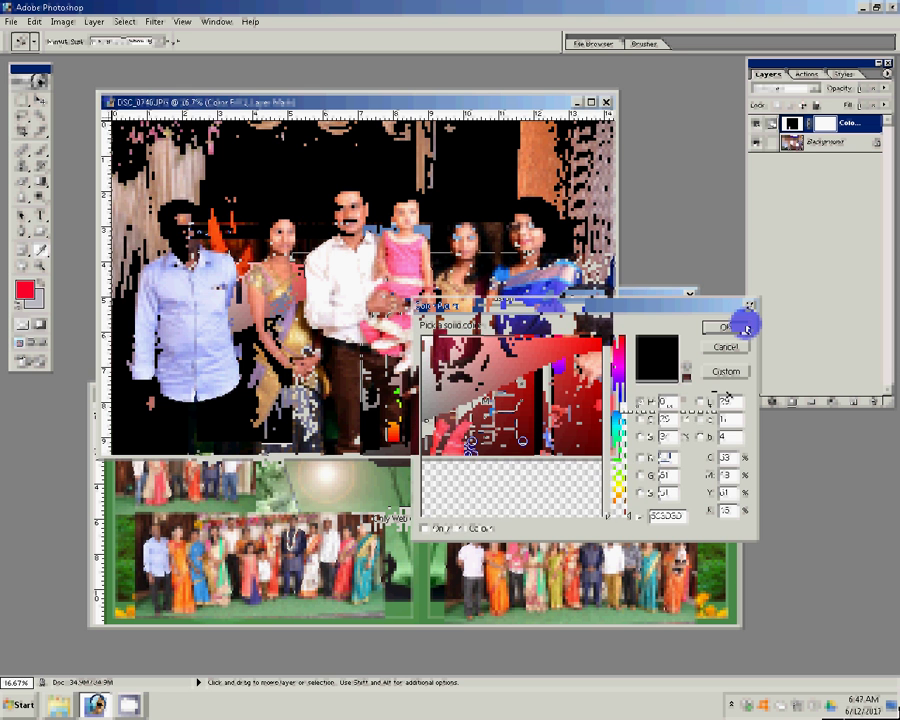
left_click(94, 21)
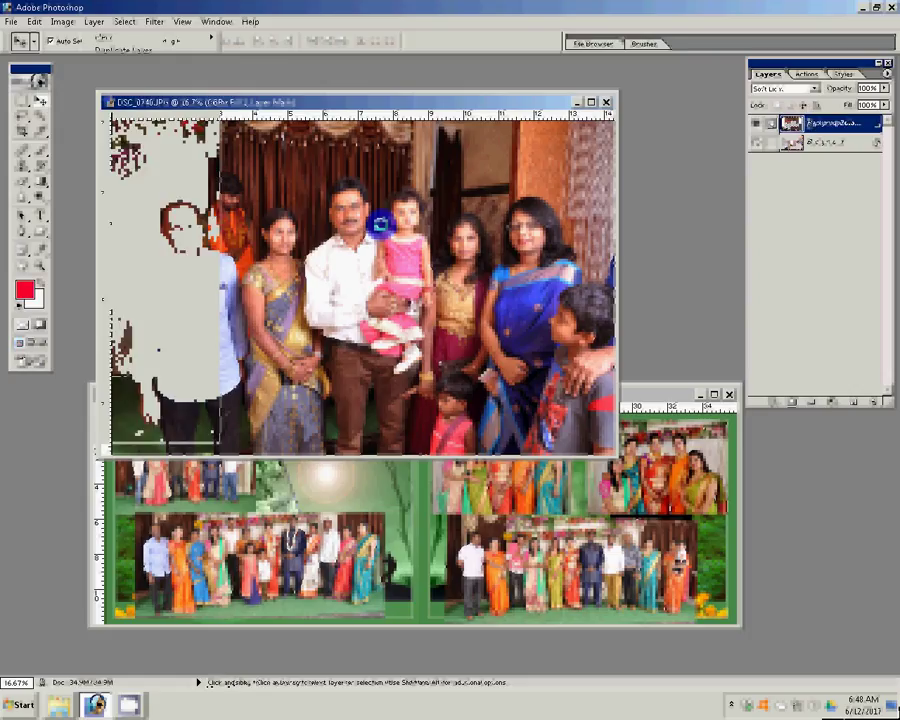
Step: Resize DSC_0740 to 8 inches wide and drag it into the album's upper middle as Layer 13
left_click(155, 24)
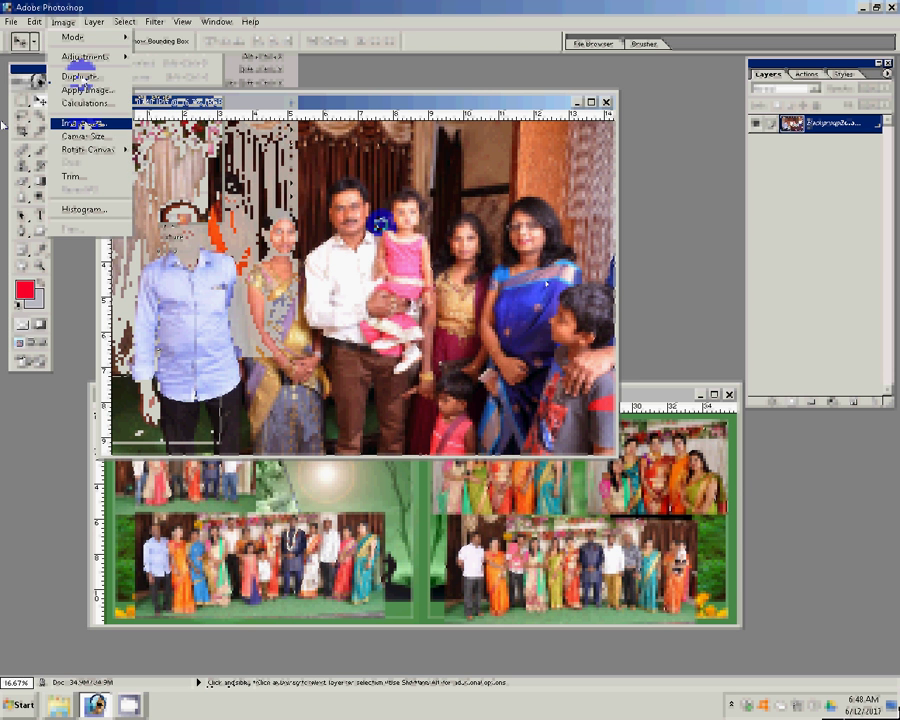
left_click(78, 123)
double_click(302, 269)
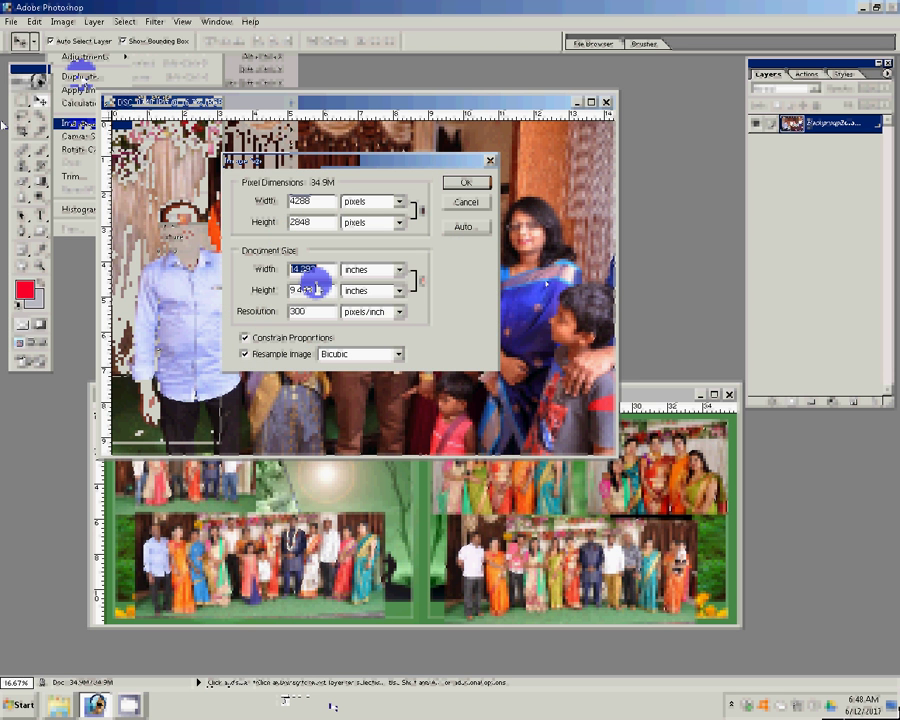
type("8")
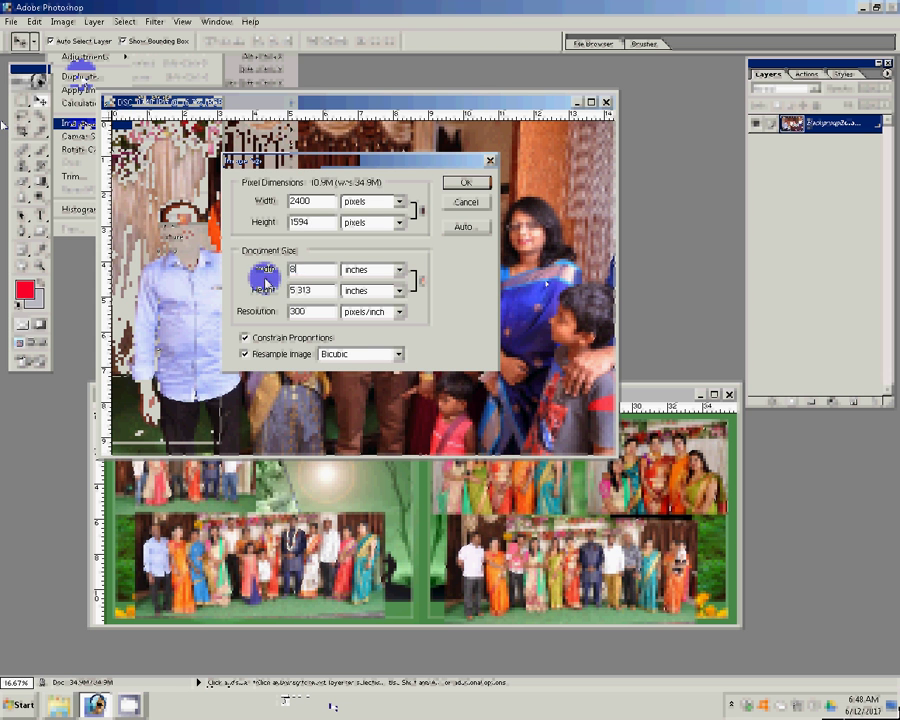
left_click(455, 182)
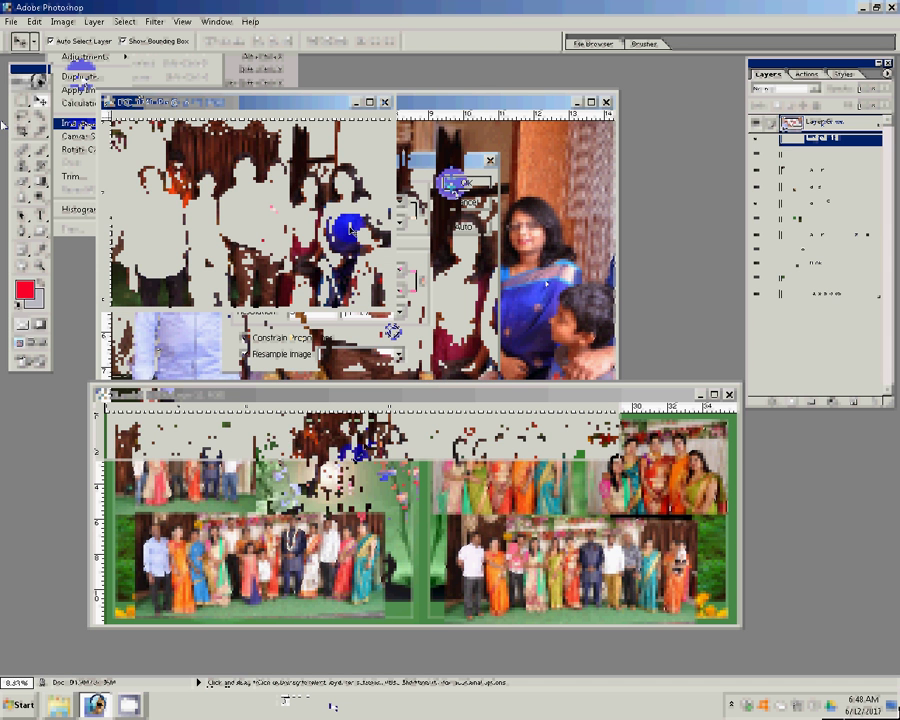
left_click_drag(350, 228, 353, 452)
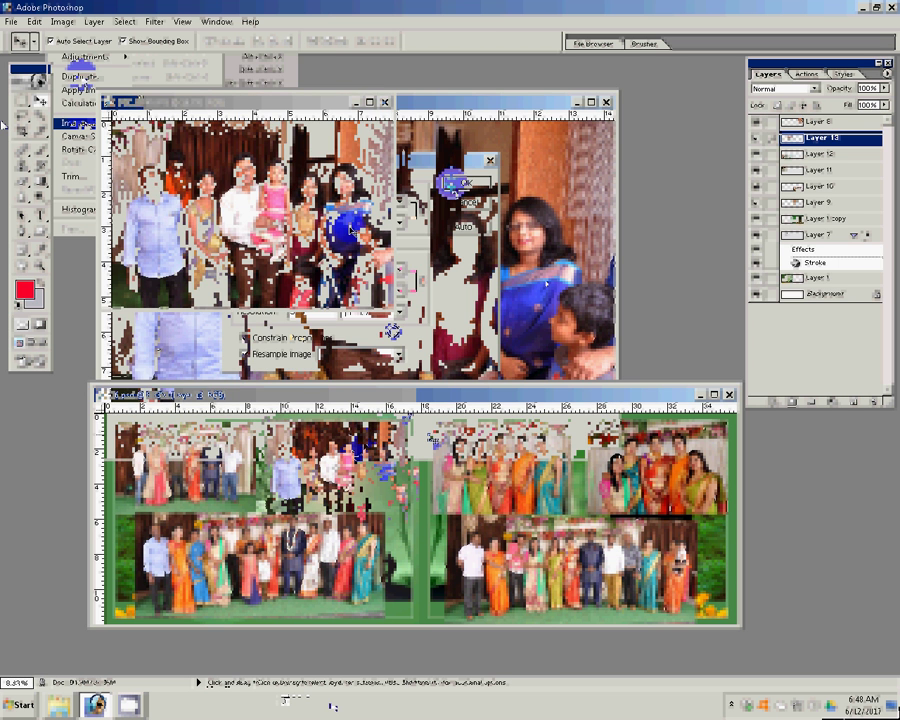
Step: Nudge the placed photo into position with Free Transform, then close the DSC_0740 source window
left_click(408, 417)
key("ctrl+t")
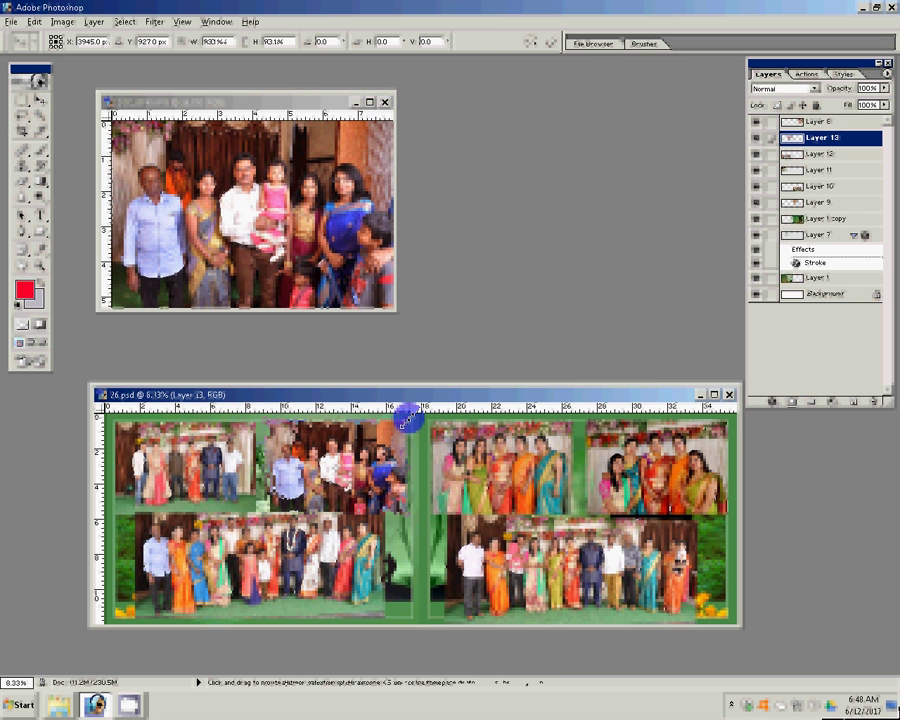
left_click_drag(372, 443, 370, 439)
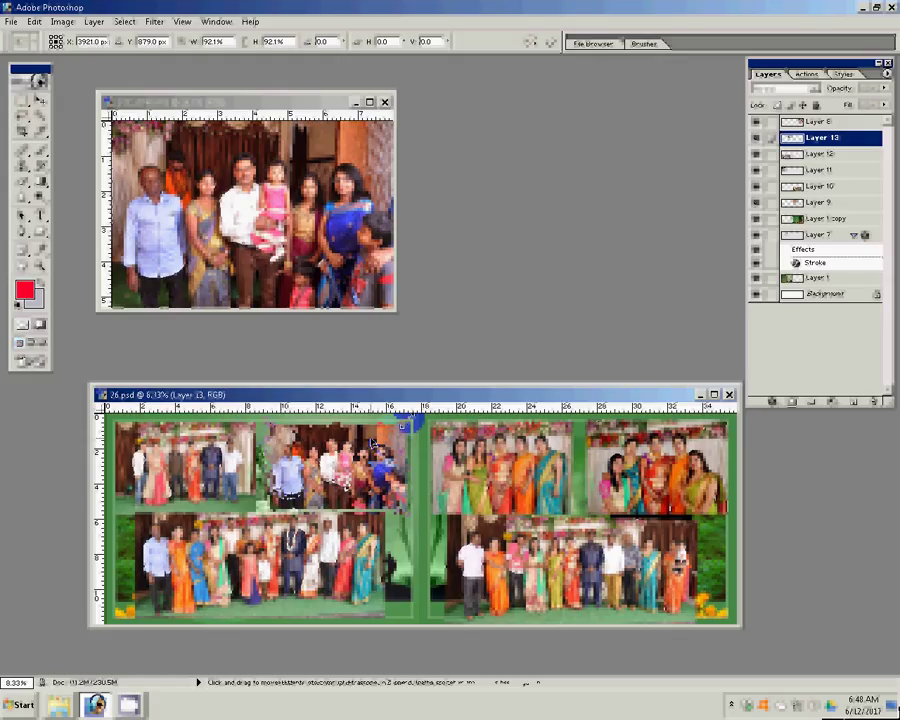
left_click(549, 42)
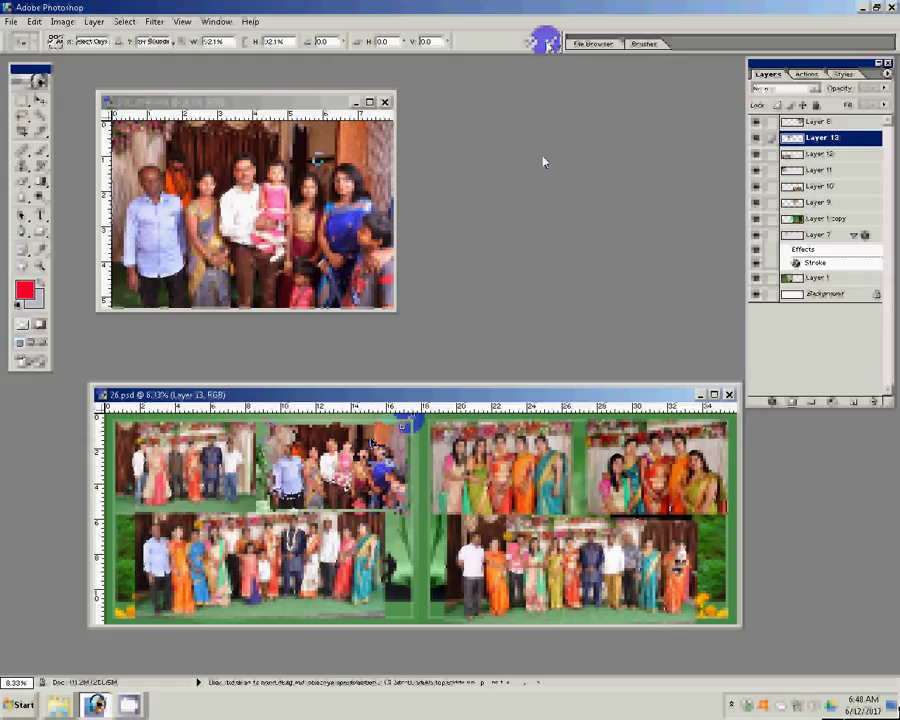
left_click(278, 104)
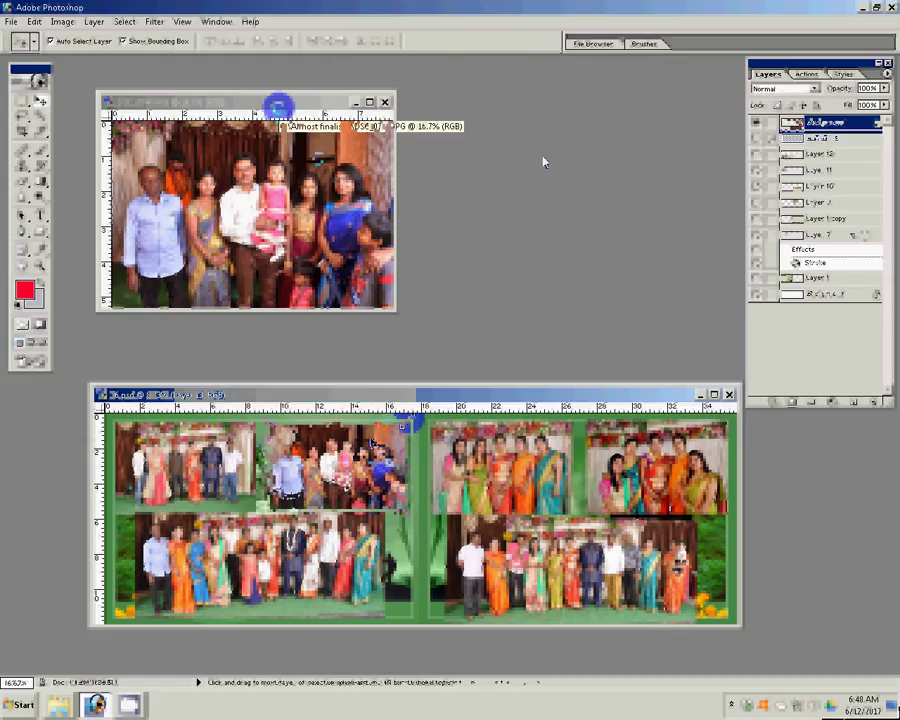
left_click(384, 102)
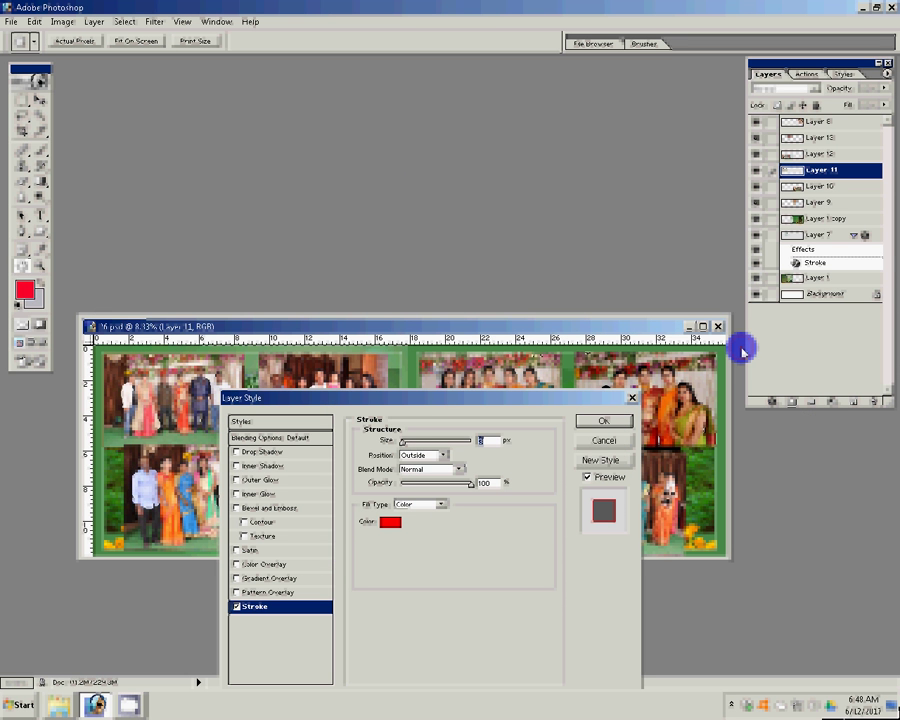
Step: Set Layer 11's red outside stroke to 22 px, then add a red stroke to Layer 13
type("22")
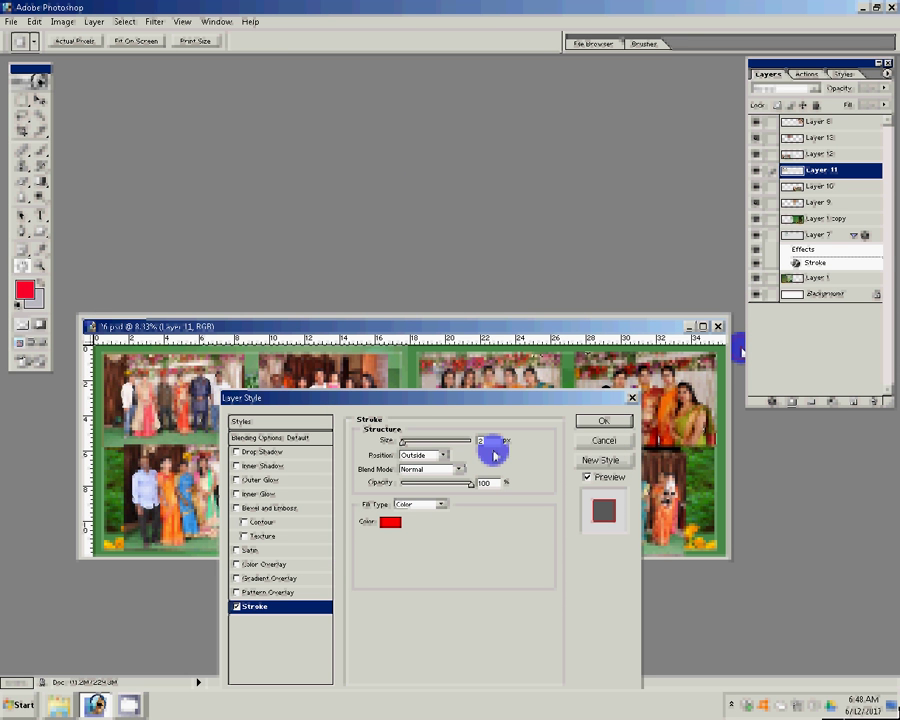
left_click(616, 421)
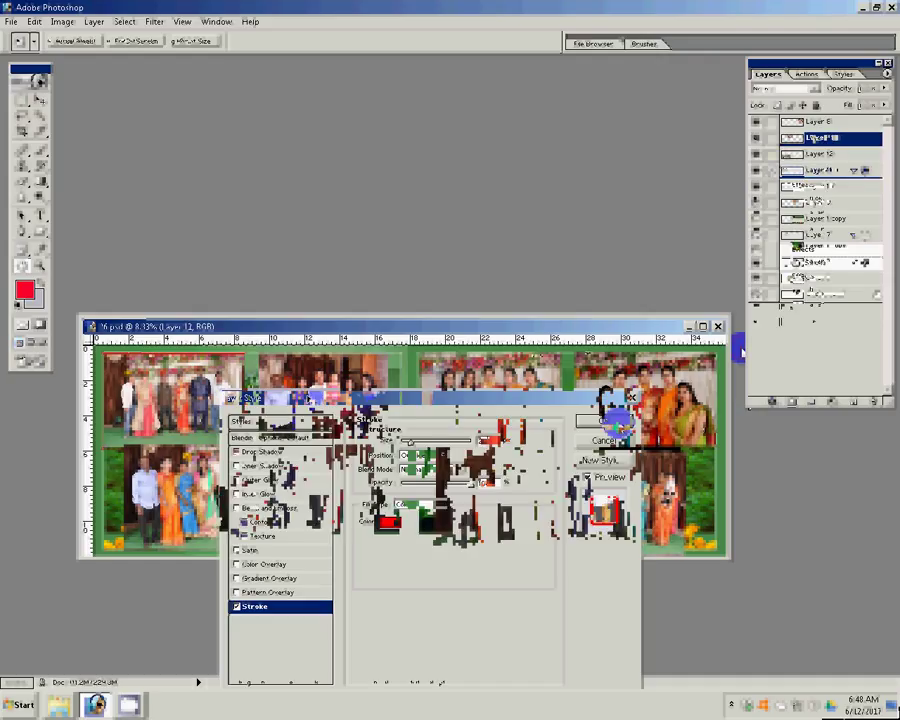
left_click(771, 401)
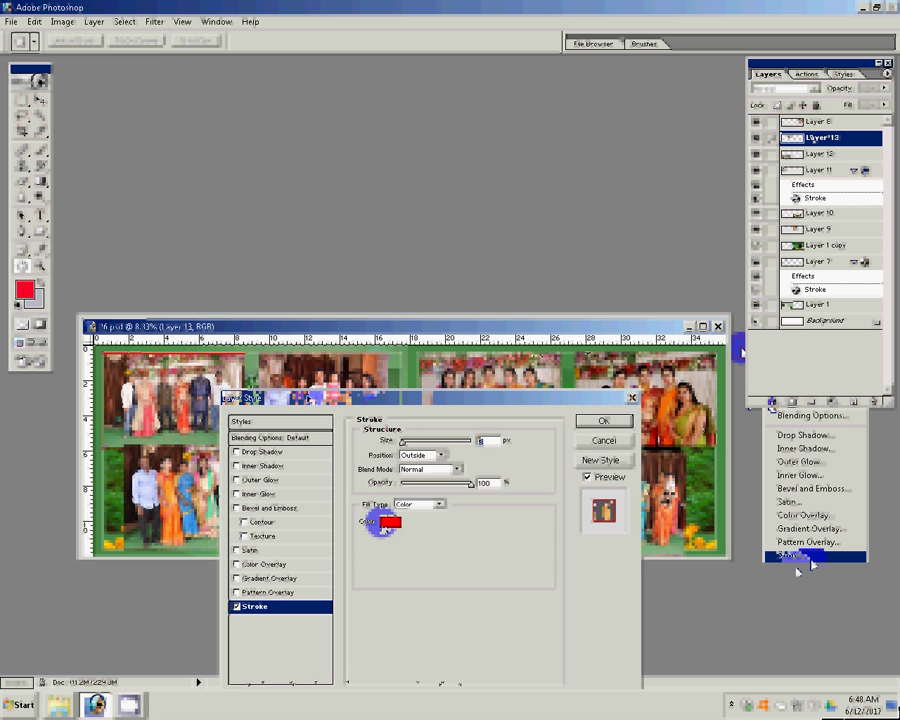
left_click(389, 521)
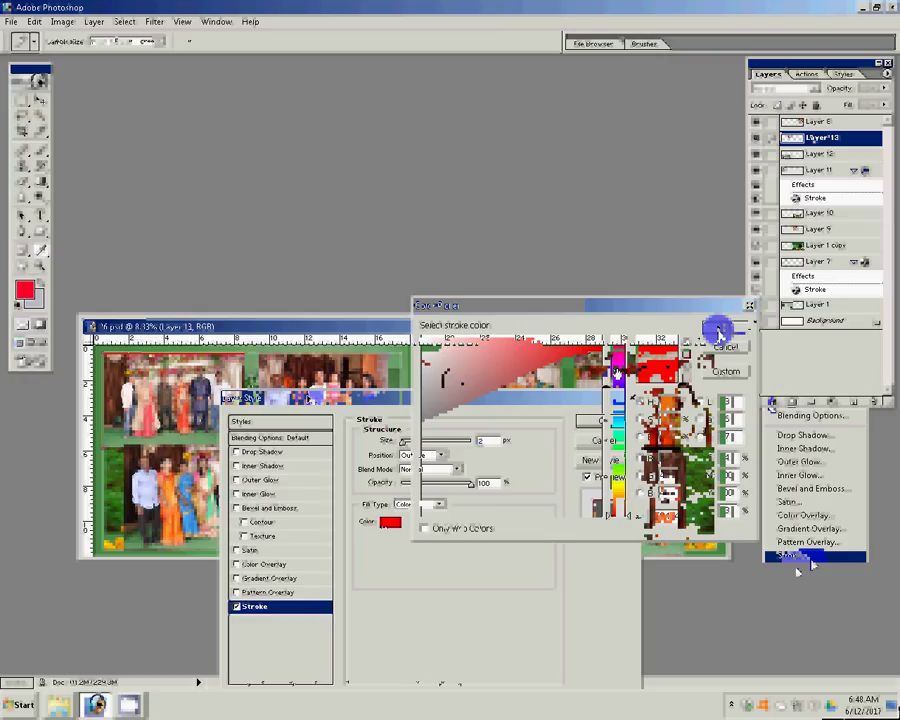
left_click(717, 333)
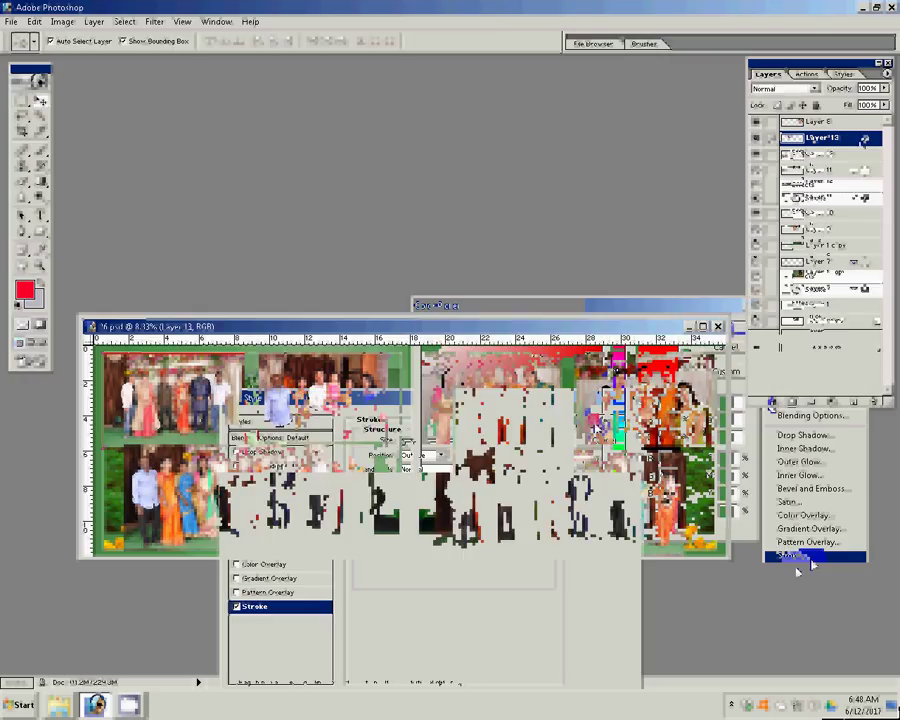
Step: Copy Layer 13's red stroke style and paste it onto Layer 12
right_click(846, 141)
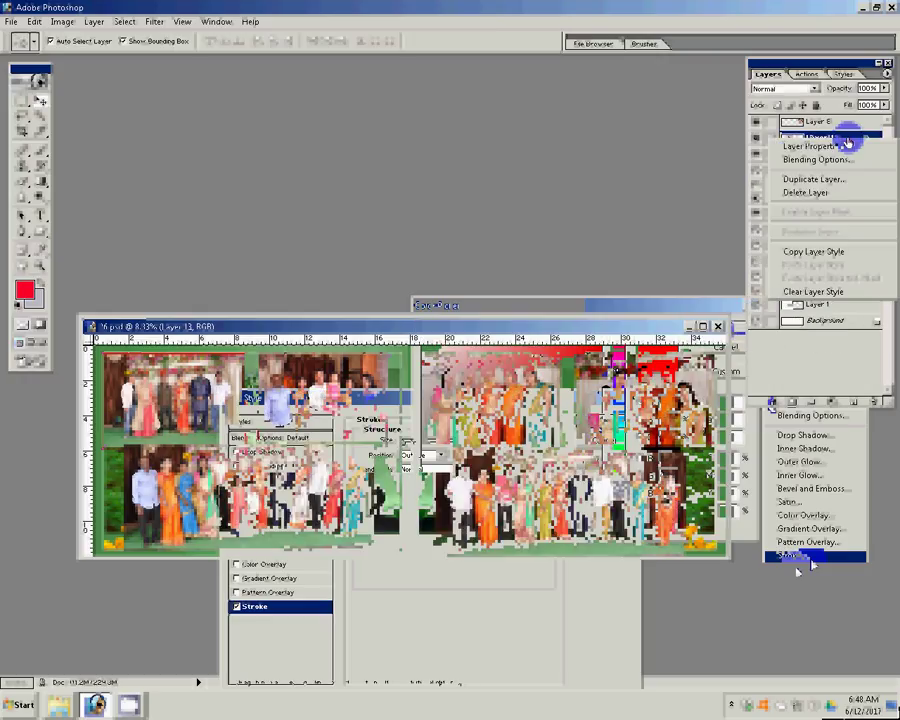
left_click(810, 253)
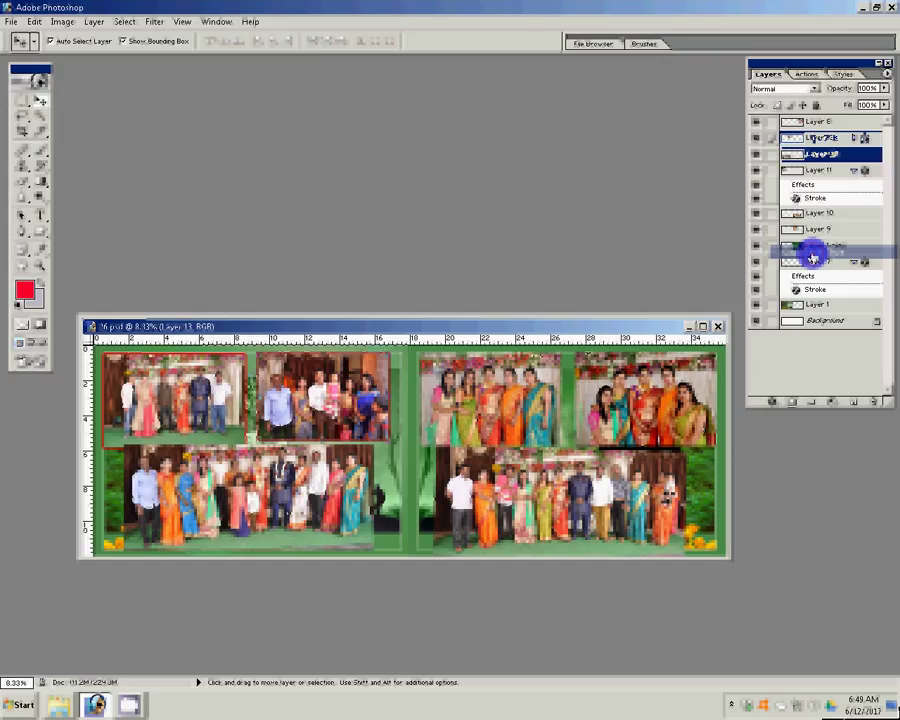
left_click(848, 157)
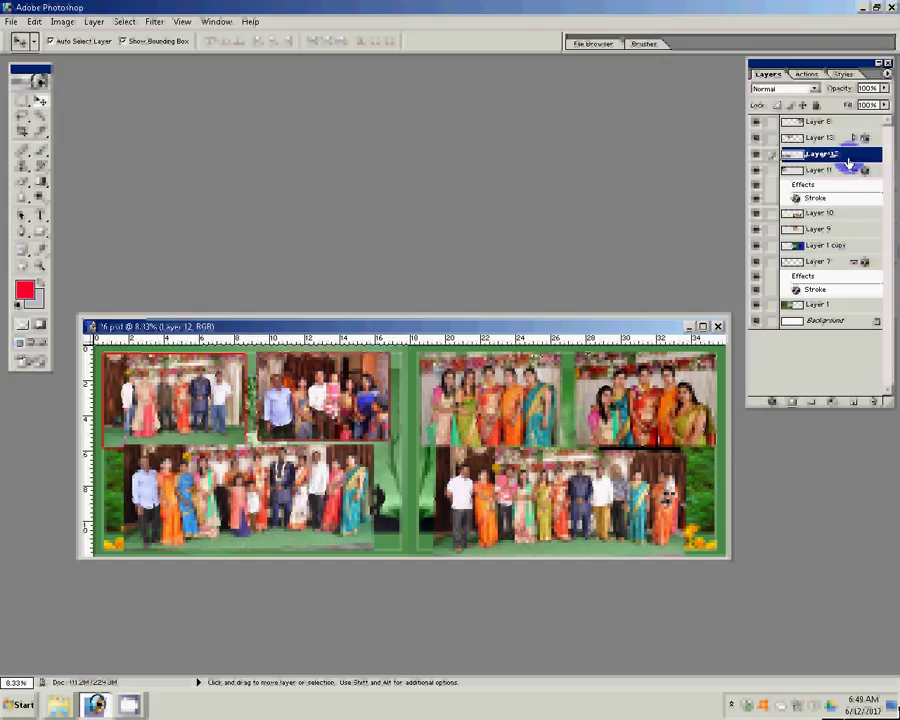
right_click(848, 157)
left_click(806, 287)
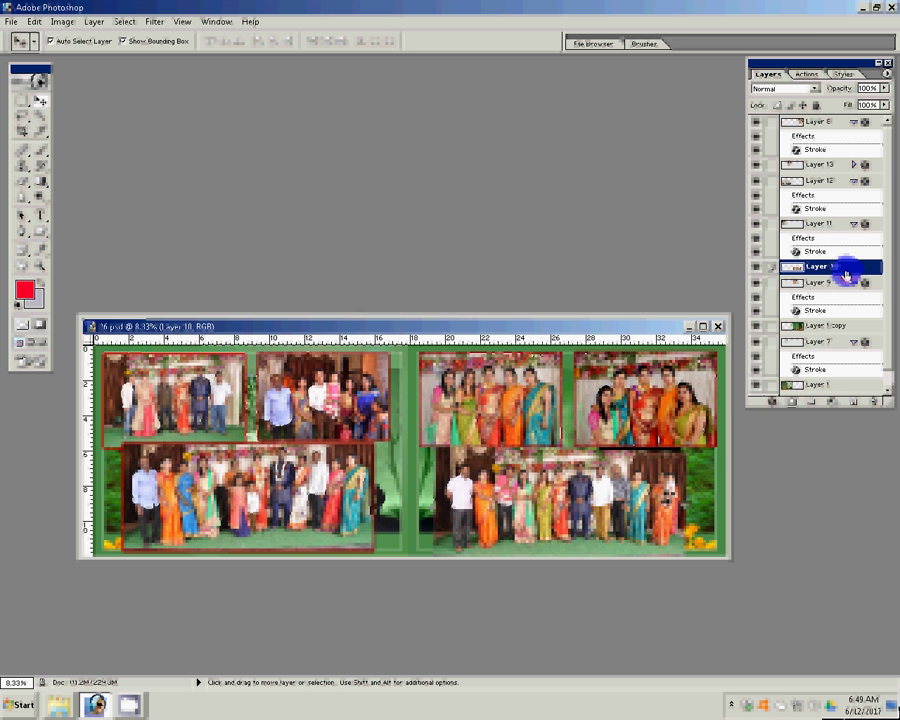
Step: Apply the same red stroke border to Layer 10's lower-right photo
double_click(847, 276)
left_click(606, 442)
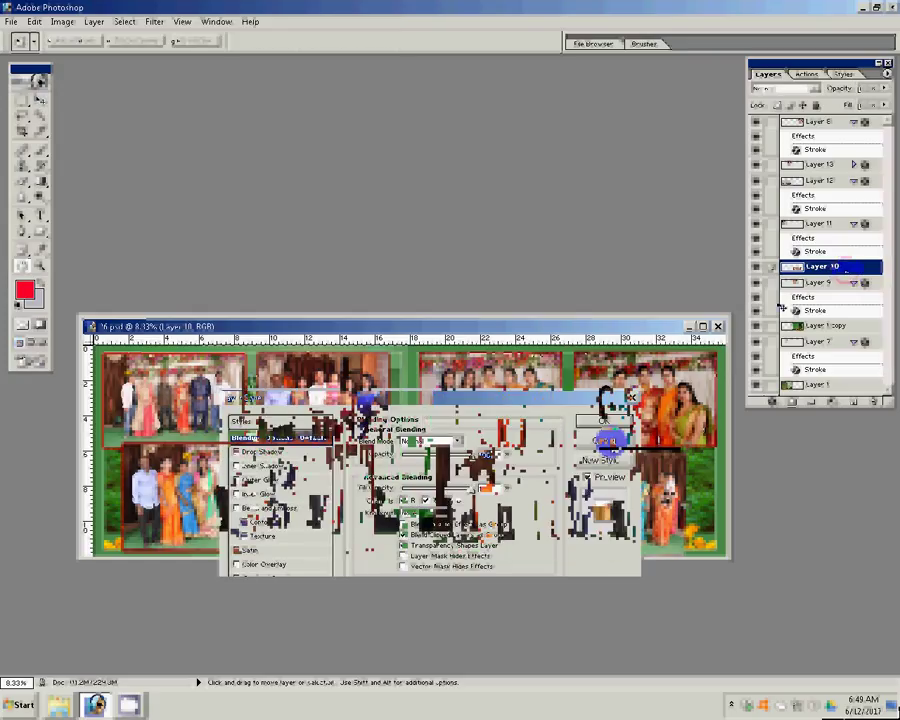
double_click(857, 268)
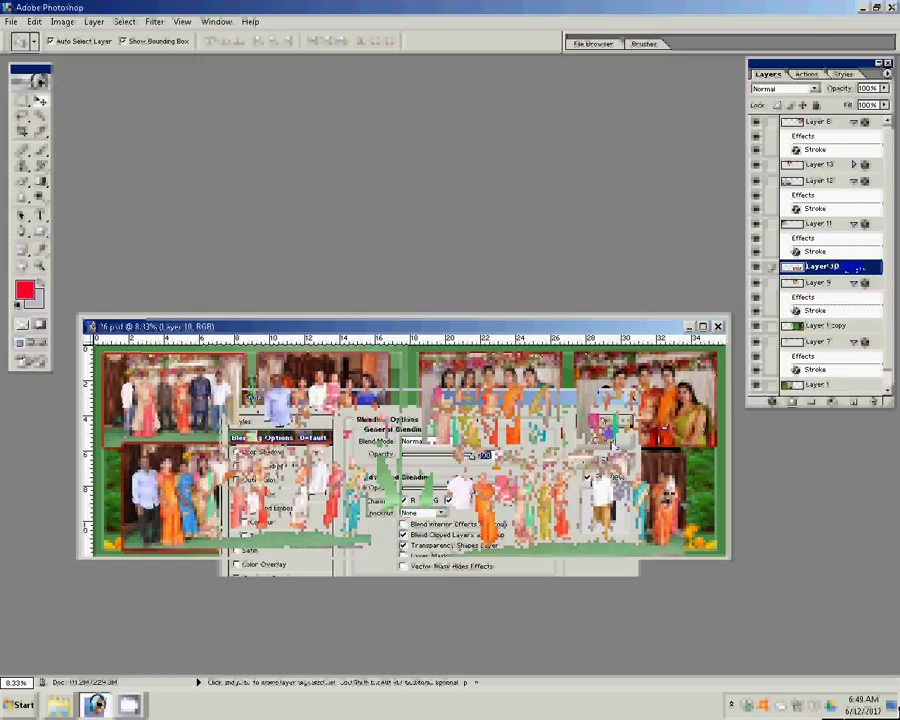
mouse_move(860, 270)
left_mouse_down()
mouse_move(830, 397)
mouse_move(812, 398)
left_mouse_up()
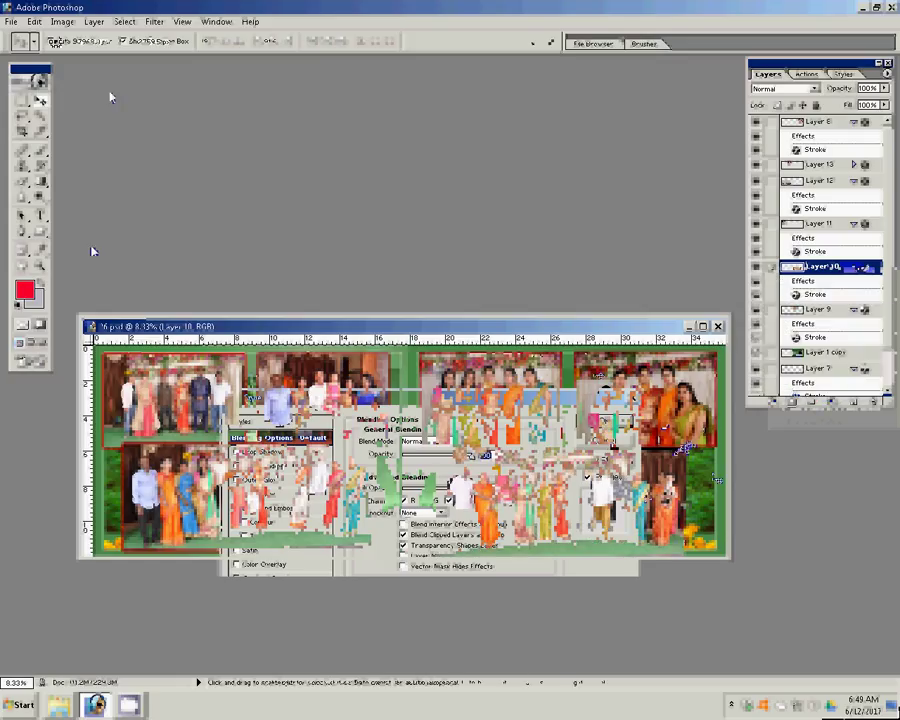
Step: Scale Layer 10's photo to about 88%, nudge it slightly up, and reposition the window
key("ctrl+t")
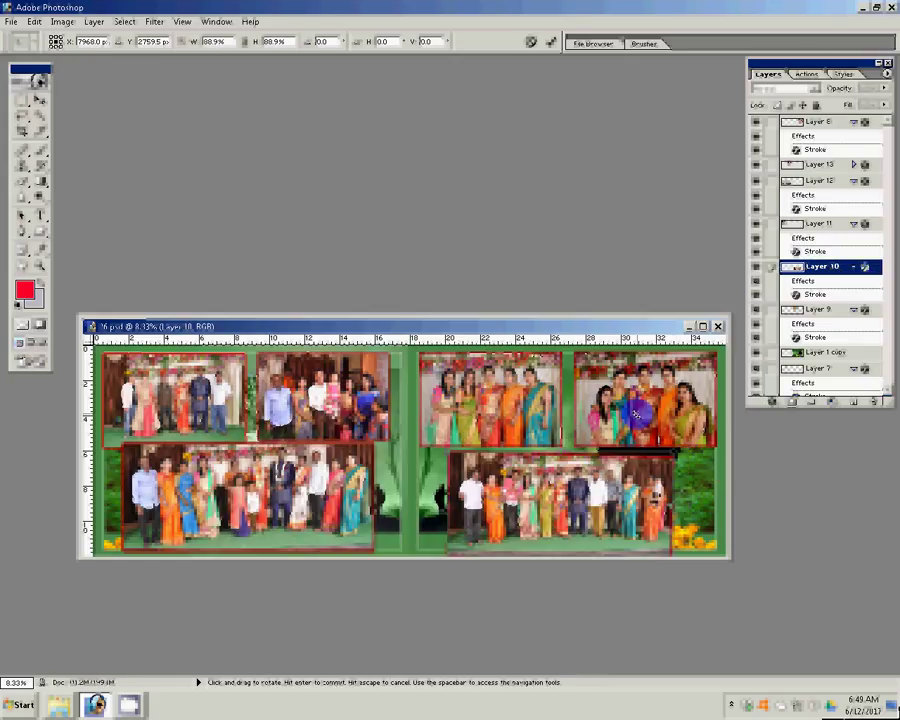
left_click_drag(637, 410, 637, 406)
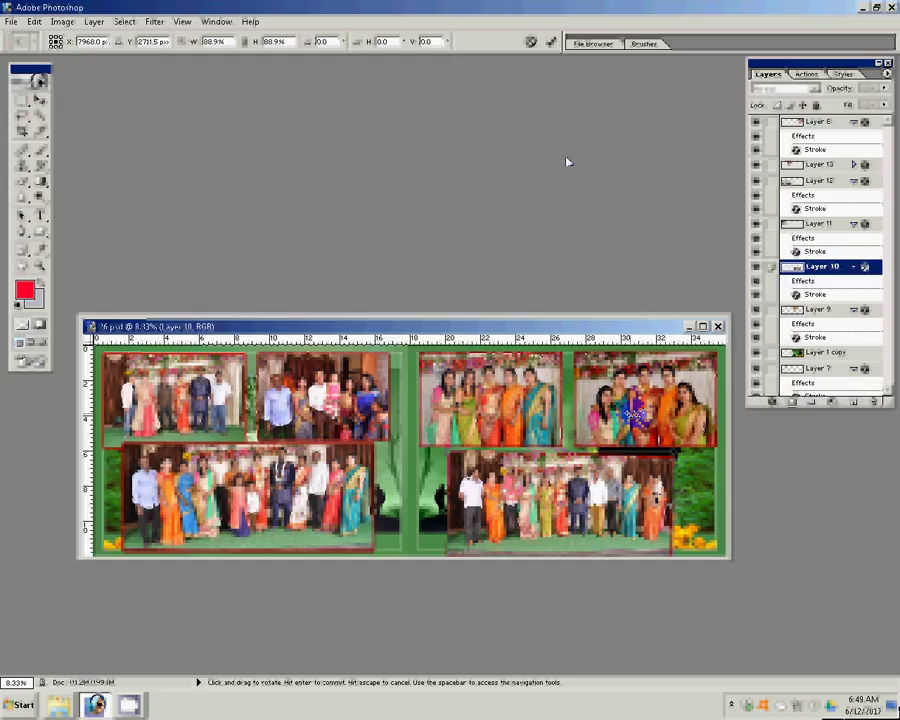
key("Return")
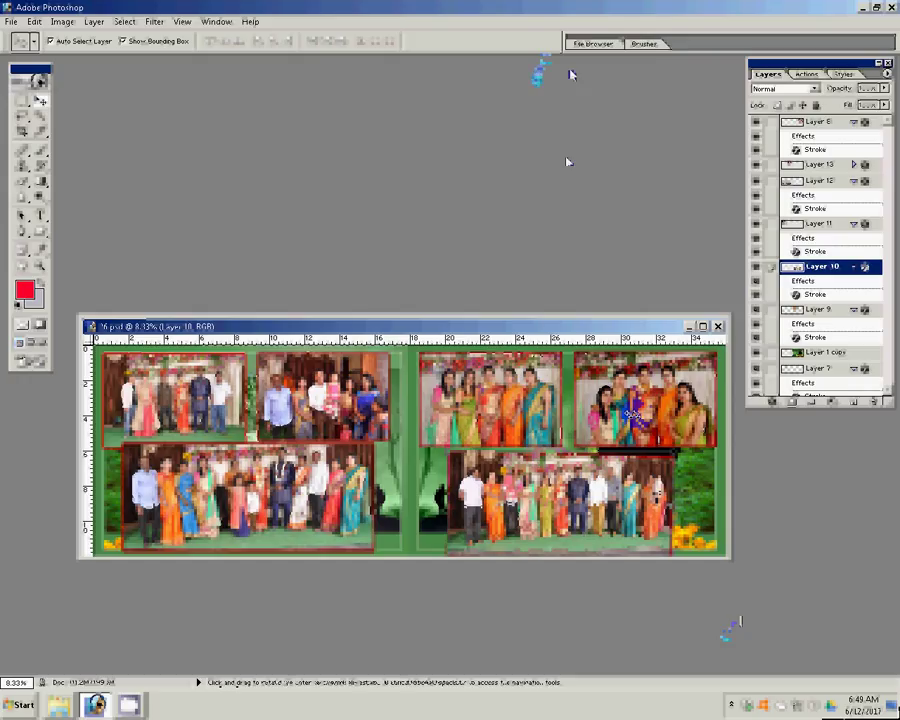
mouse_move(468, 327)
left_mouse_down()
mouse_move(440, 228)
mouse_move(460, 216)
left_mouse_up()
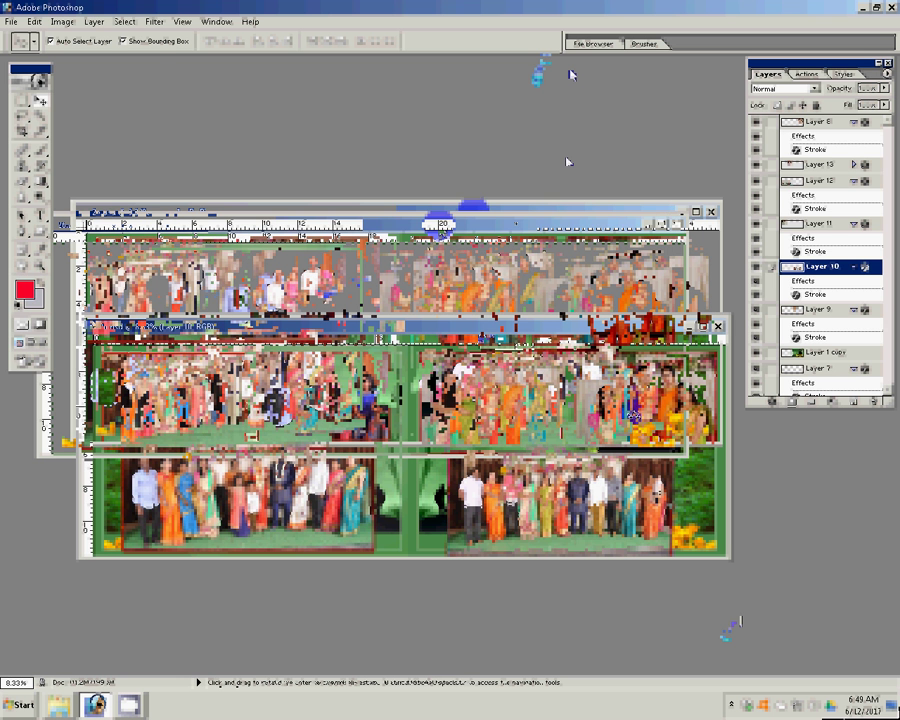
Step: Save the layered spread as 18.psd in the N K folder
left_click(9, 21)
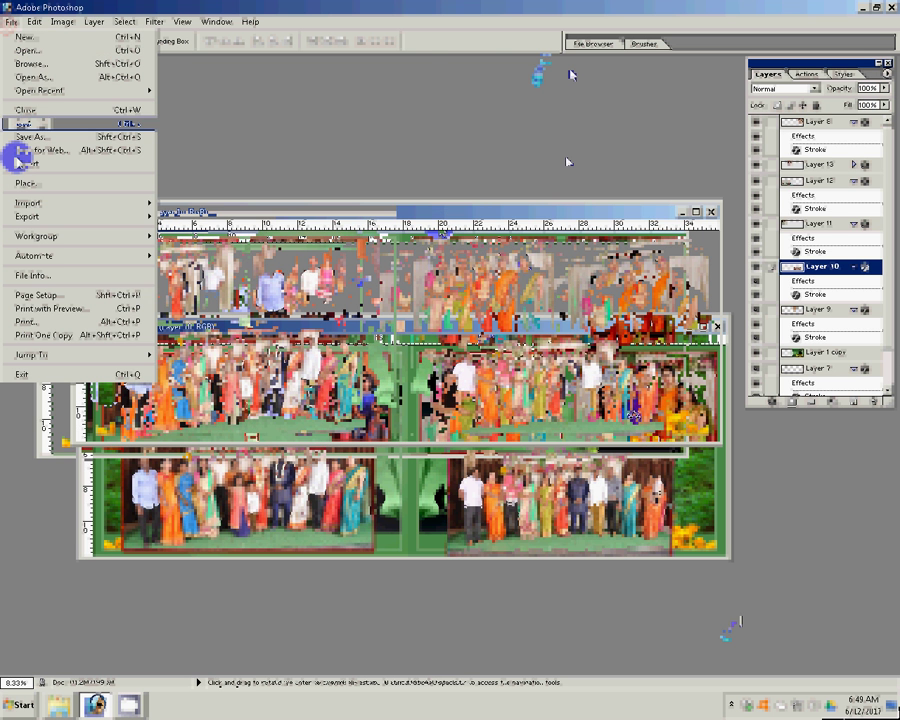
left_click(27, 137)
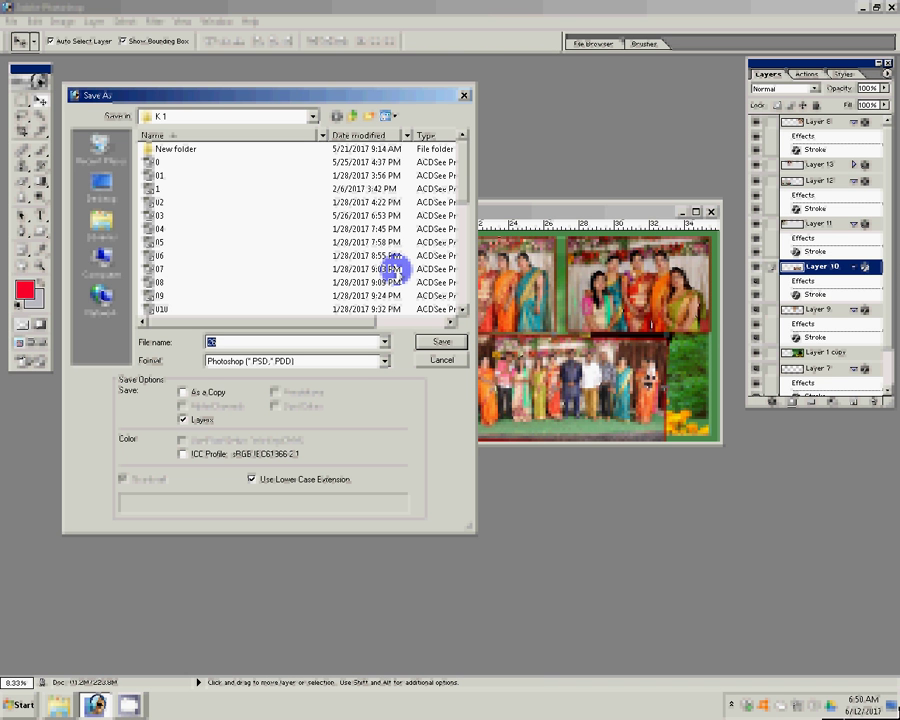
left_click(108, 263)
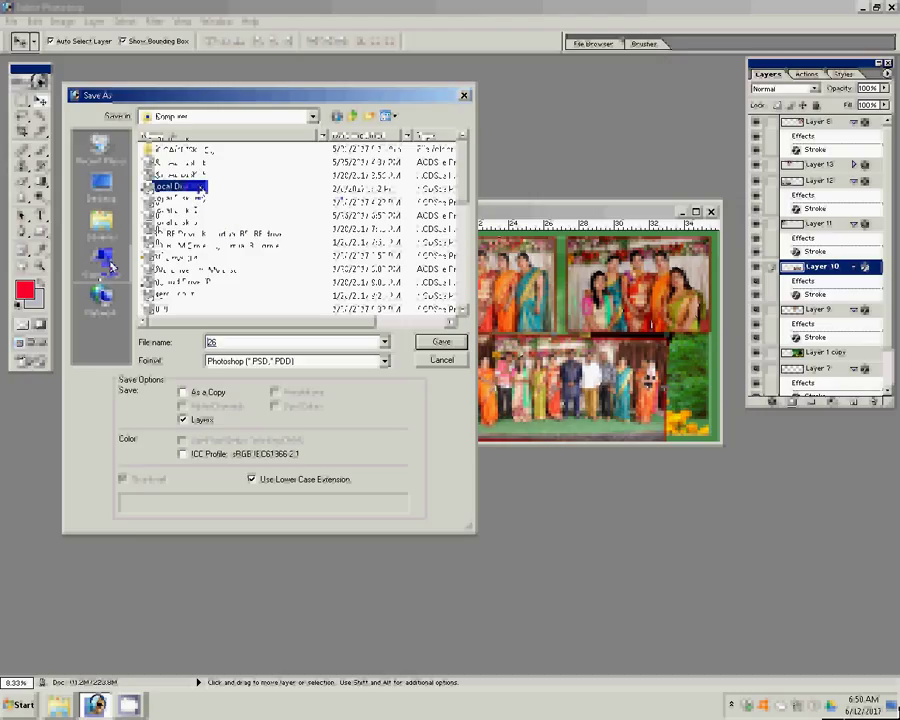
left_click(420, 342)
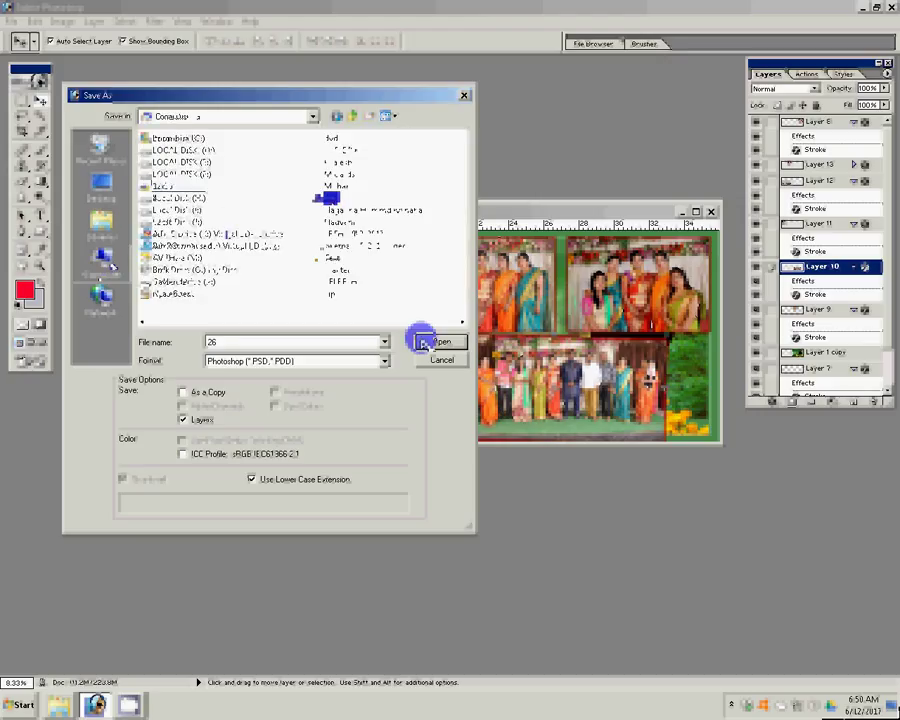
left_click(422, 342)
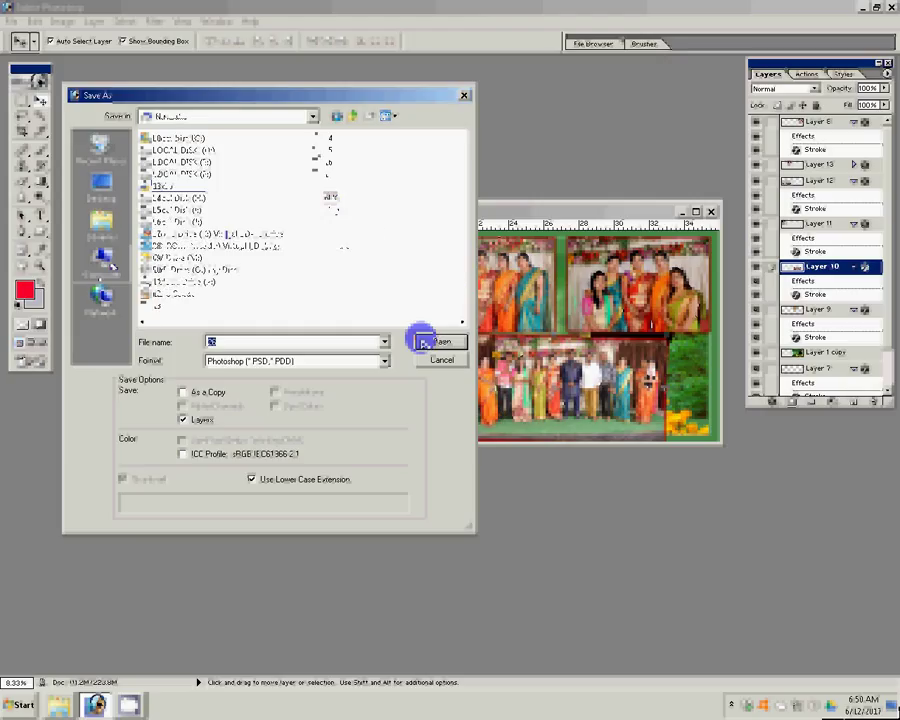
type("18")
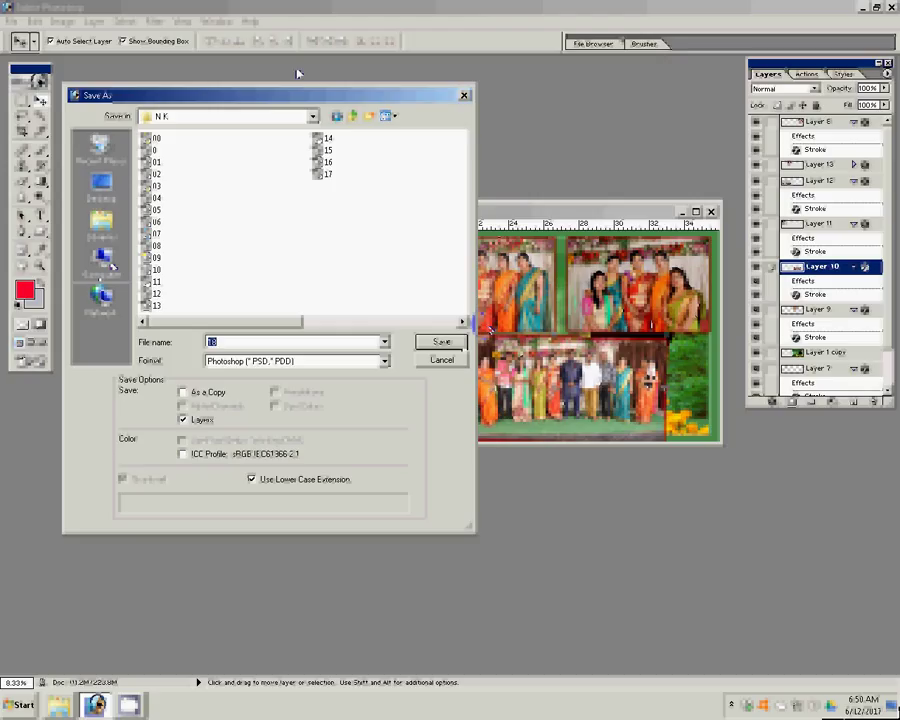
key("Return")
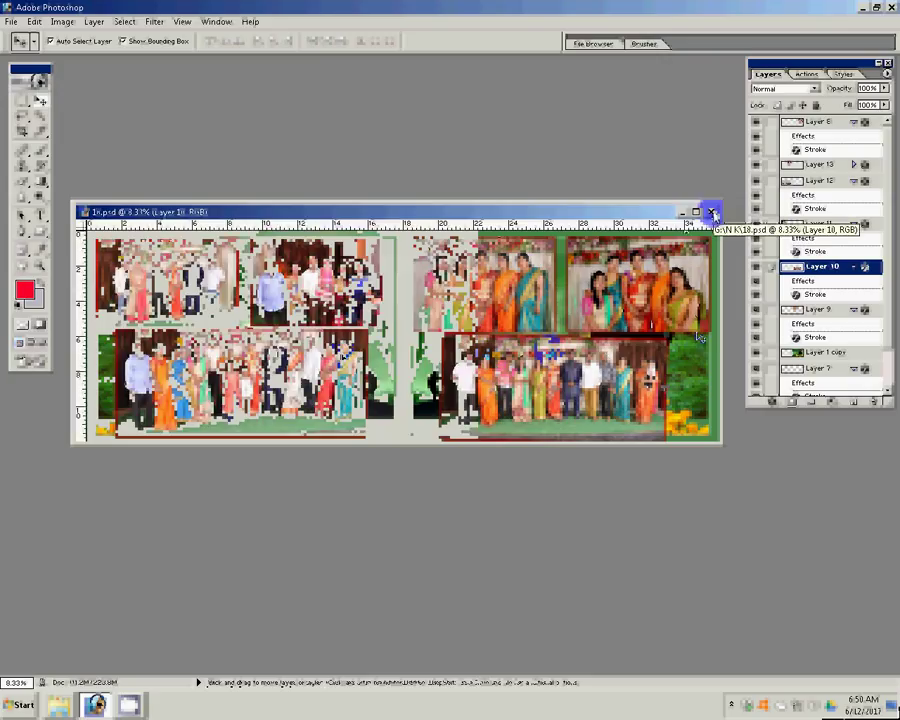
Step: Show the Open dialog on the N K folder with Ctrl+O
key("ctrl+o")
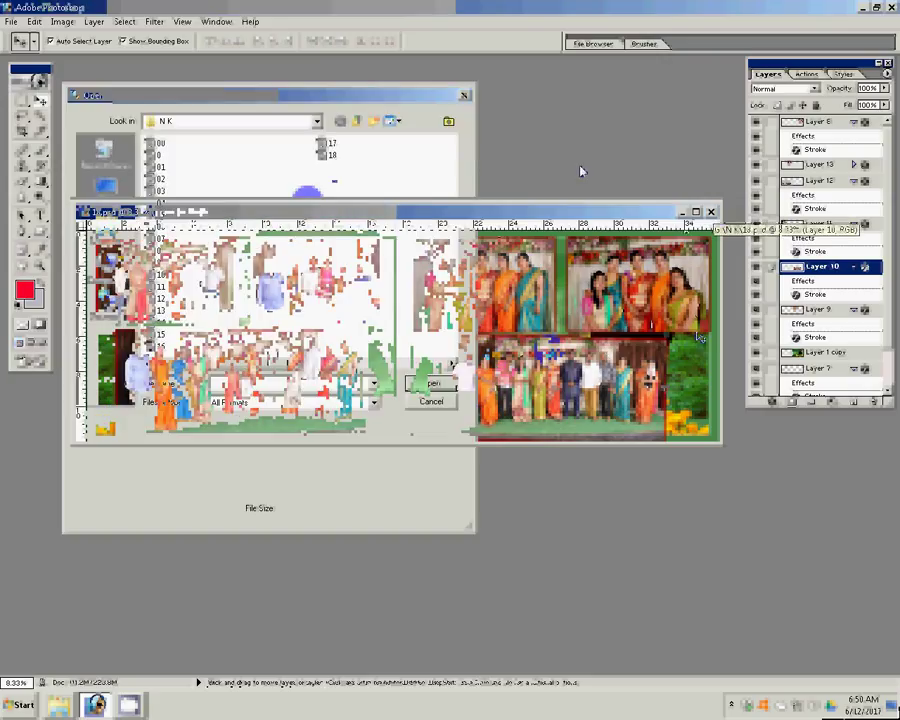